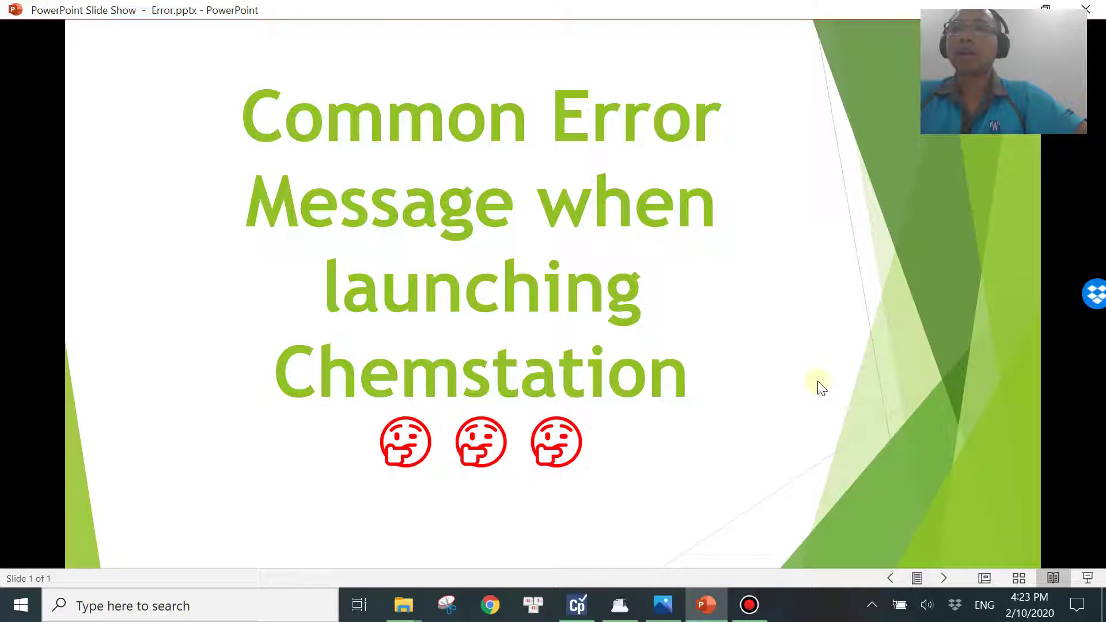
Switch to the OpenLab Control Panel, try to launch the 7890 instrument, read the startup errors and dismiss them
click(576, 604)
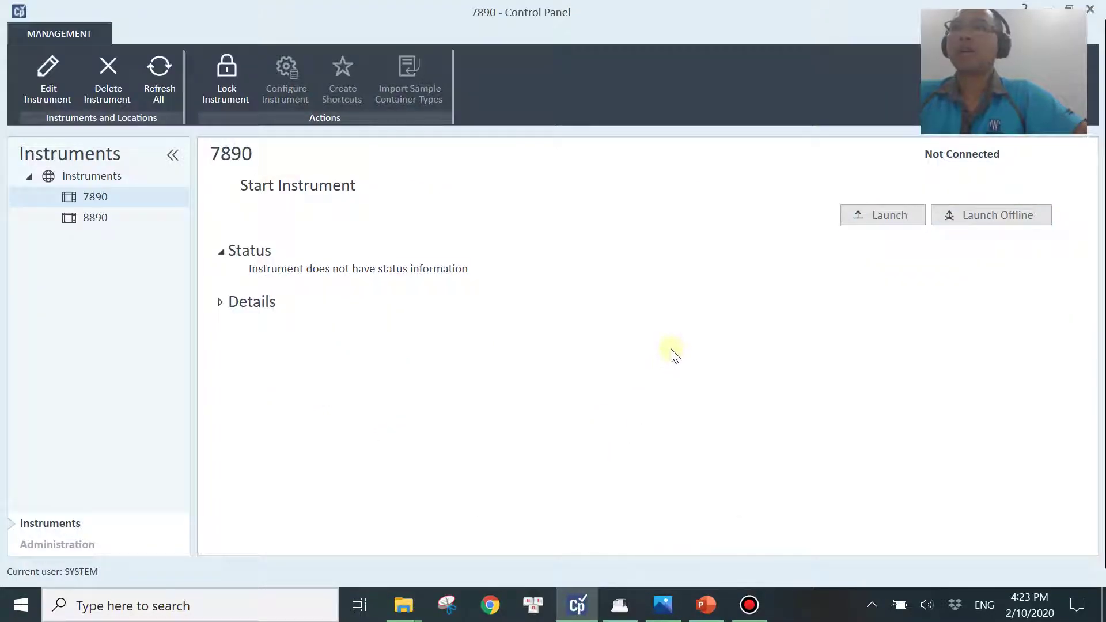
click(890, 217)
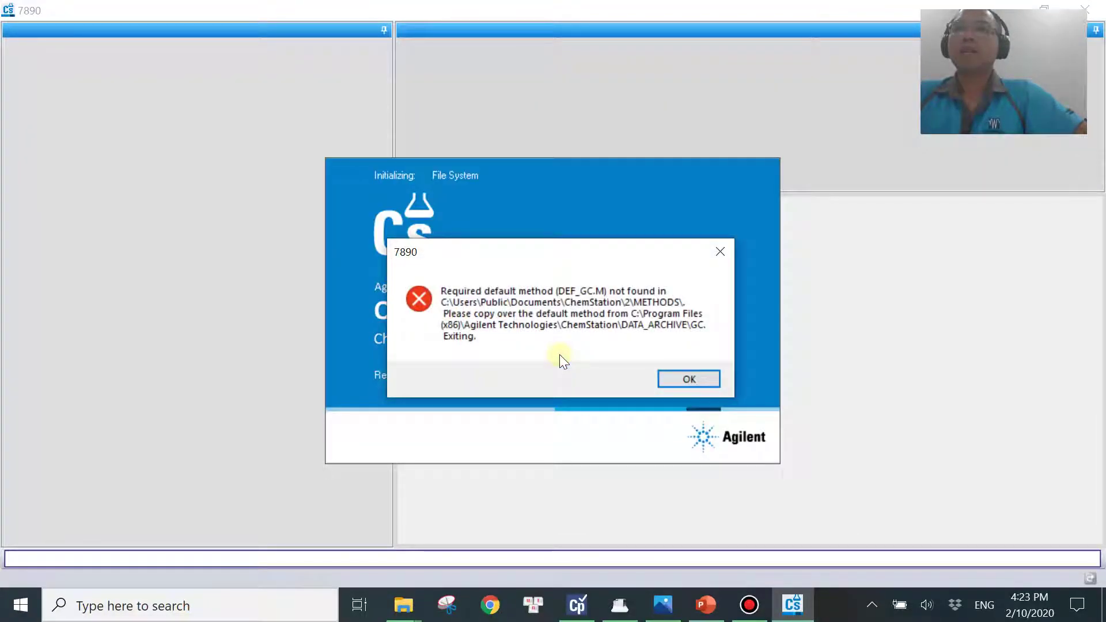
drag(571, 251, 701, 153)
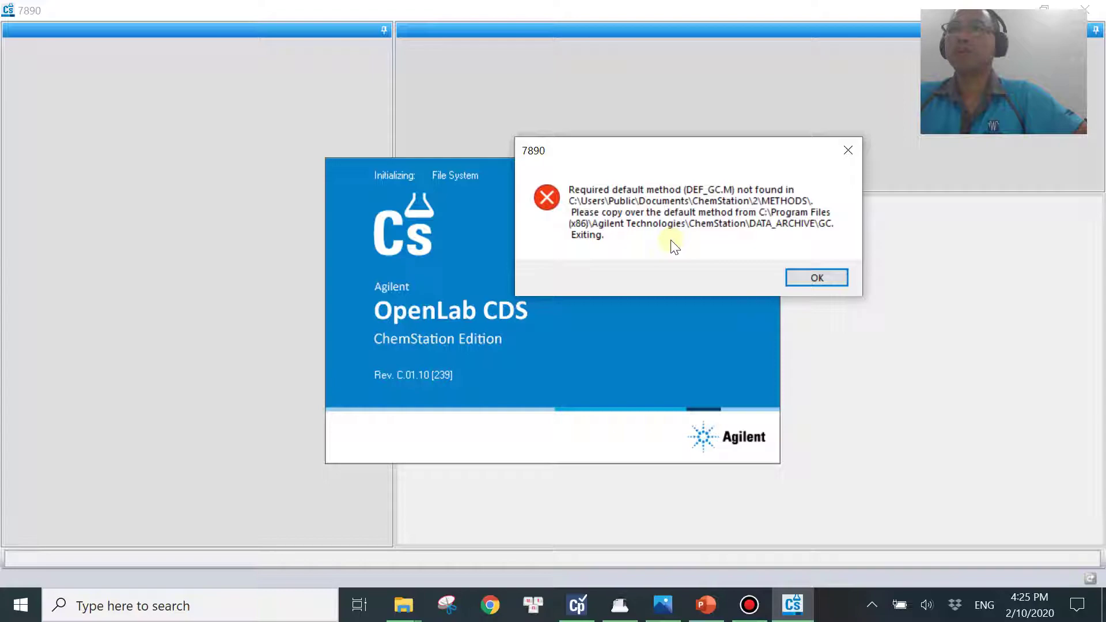
click(817, 278)
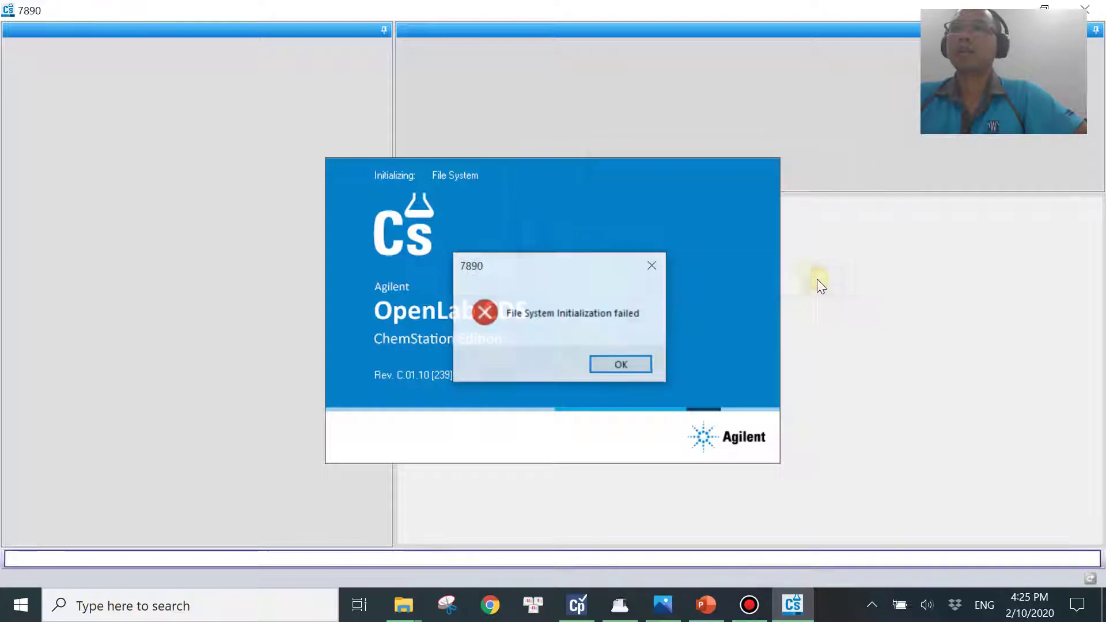
click(621, 365)
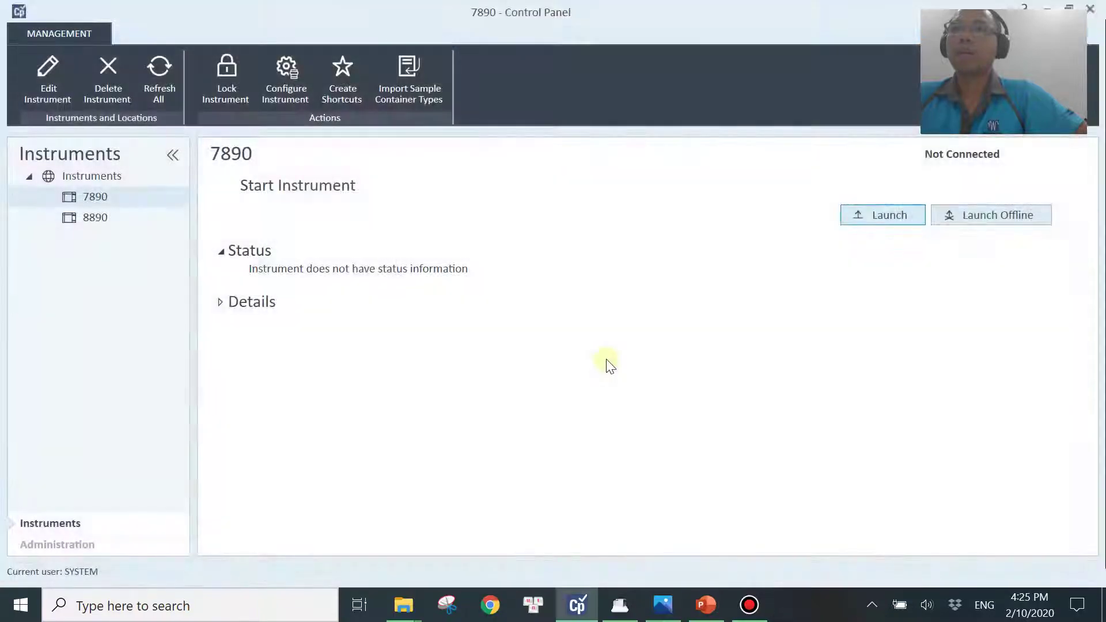
Switch to File Explorer and open C:\Program Files (x86)\Agilent Technologies\ChemStation\DATA_ARCHIVE\gc\Methods
click(395, 612)
click(321, 513)
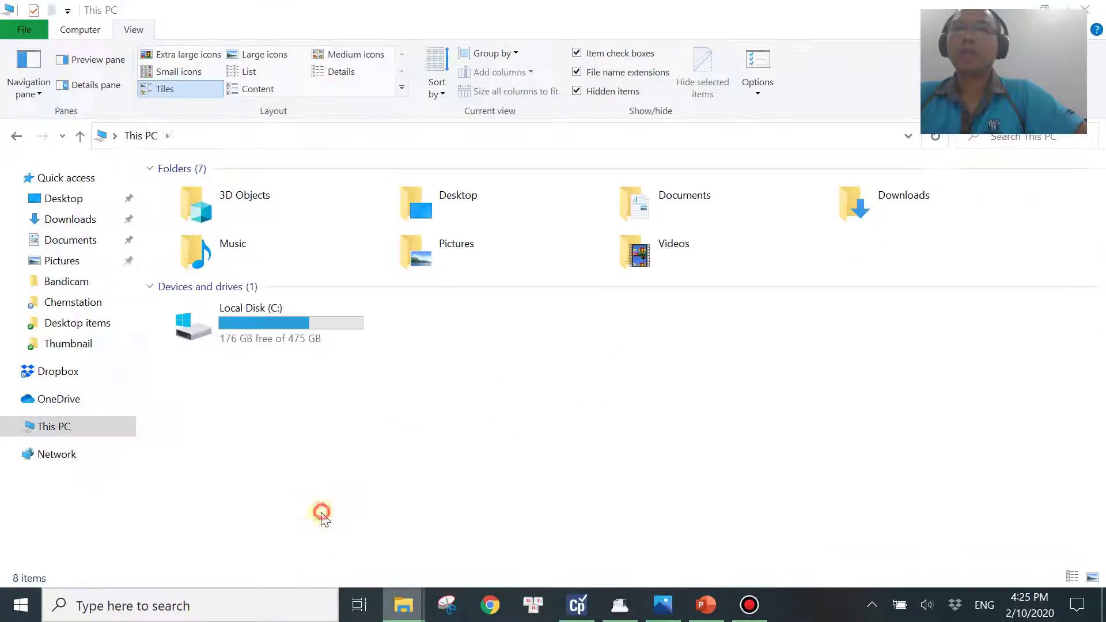
click(277, 327)
double_click(276, 327)
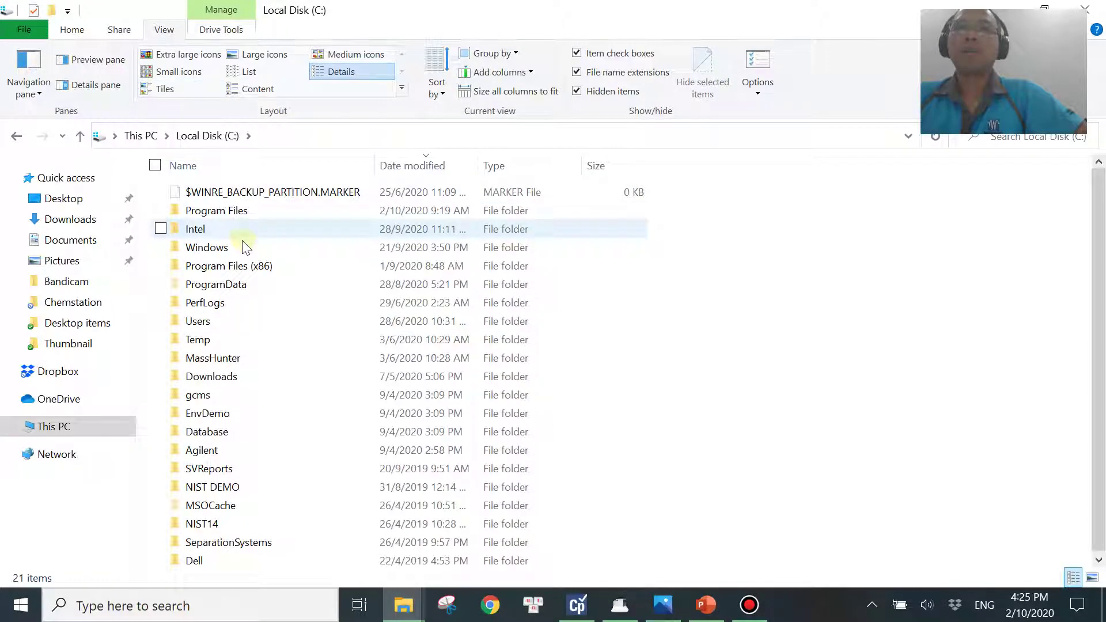
double_click(292, 266)
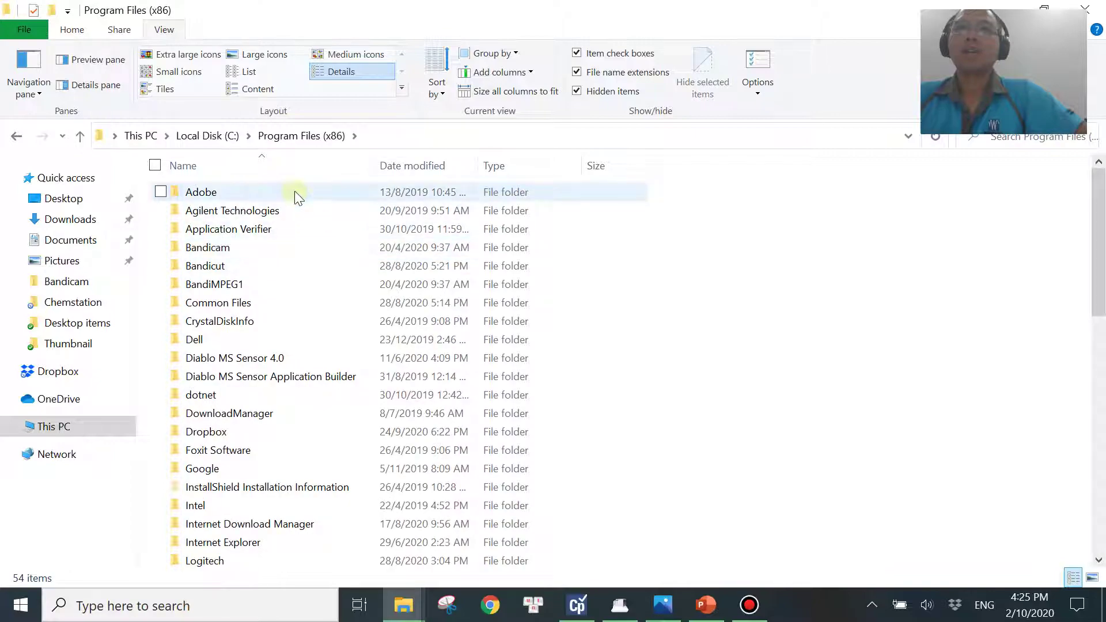
double_click(292, 213)
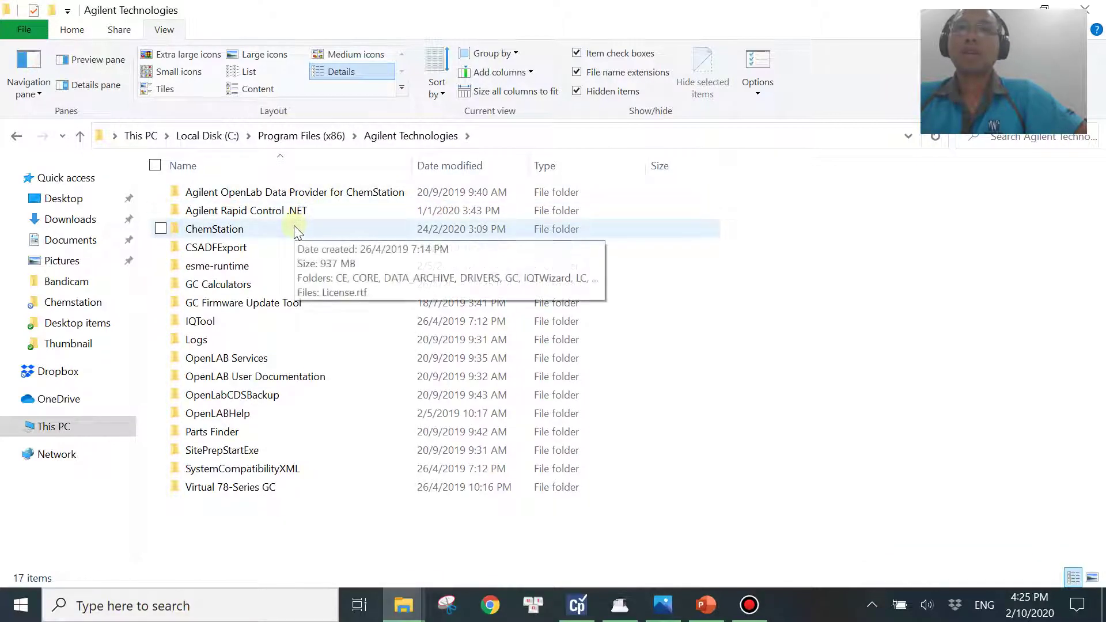
click(294, 227)
double_click(295, 228)
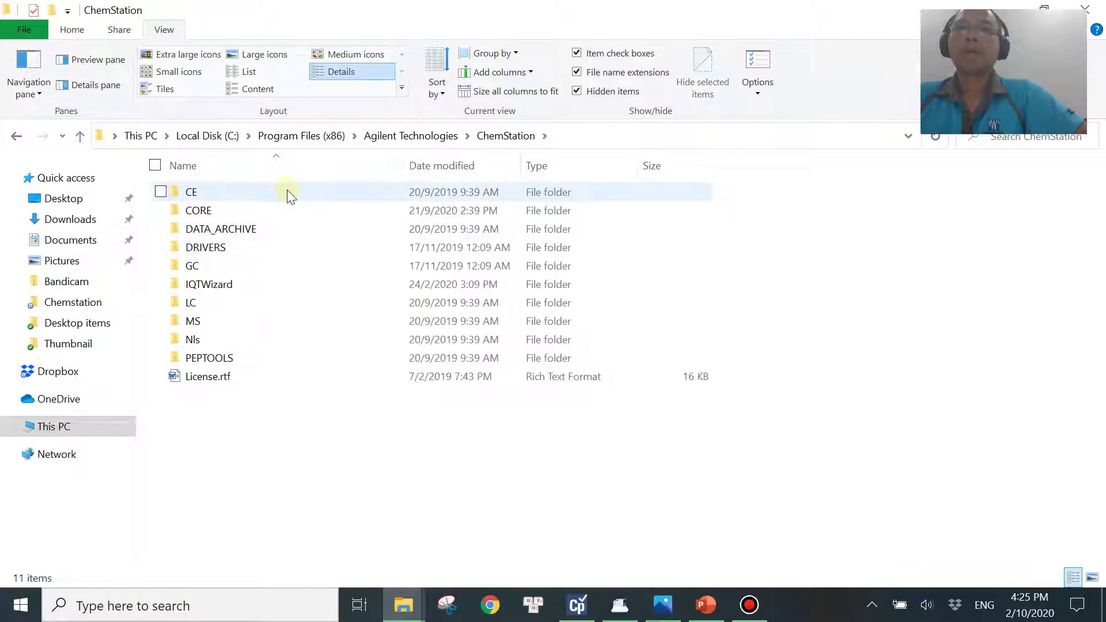
double_click(293, 231)
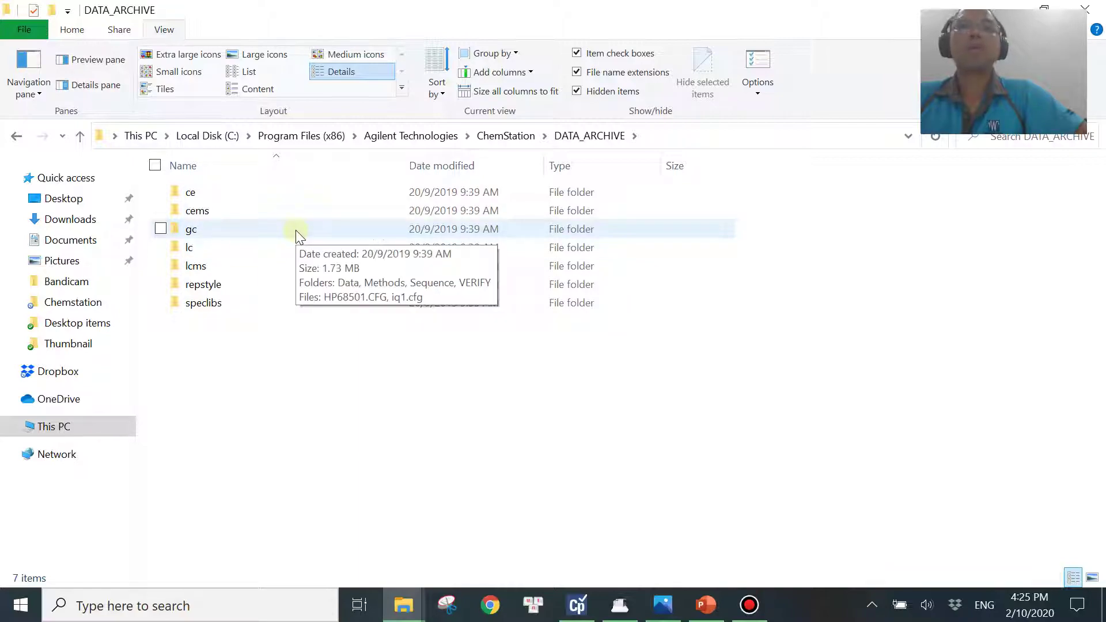
double_click(297, 232)
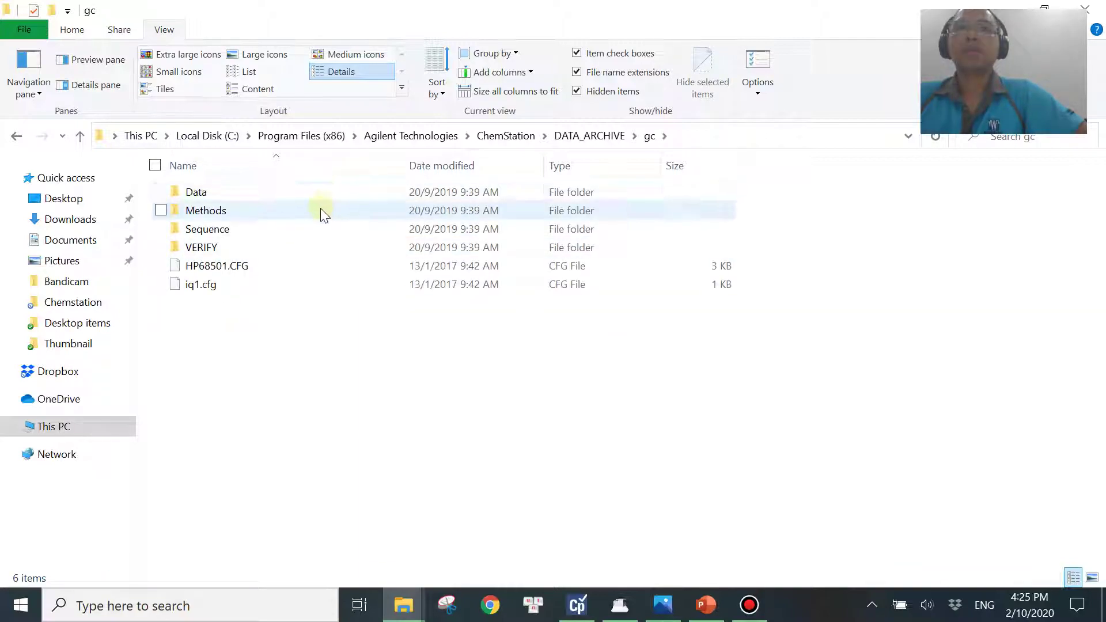
double_click(321, 211)
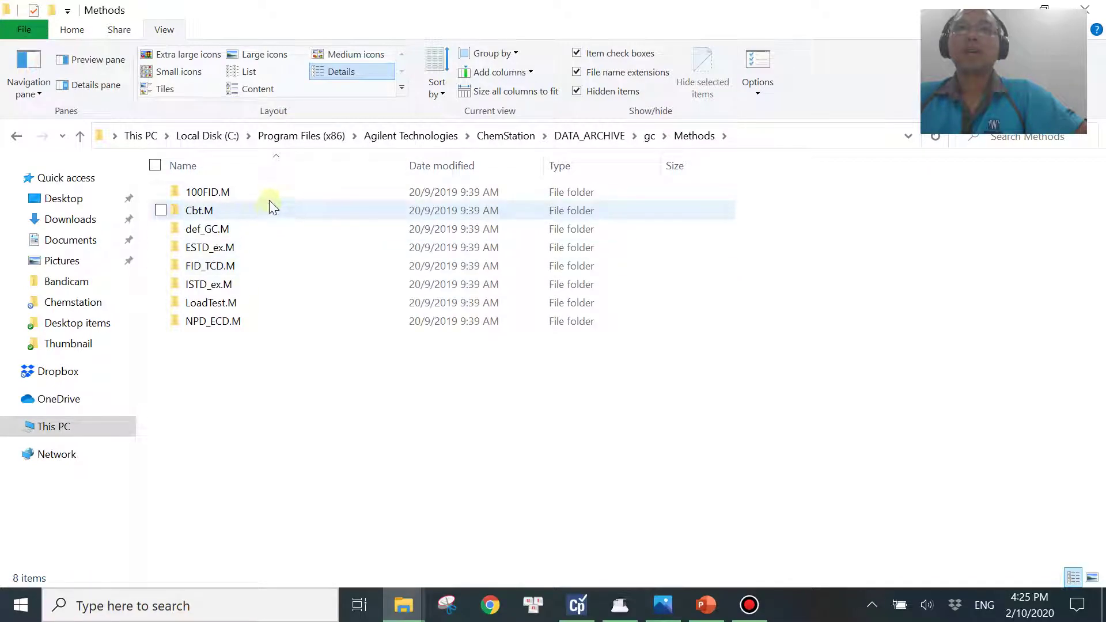
Copy the default method folder def_GC.M from the archived gc Methods folder
click(270, 232)
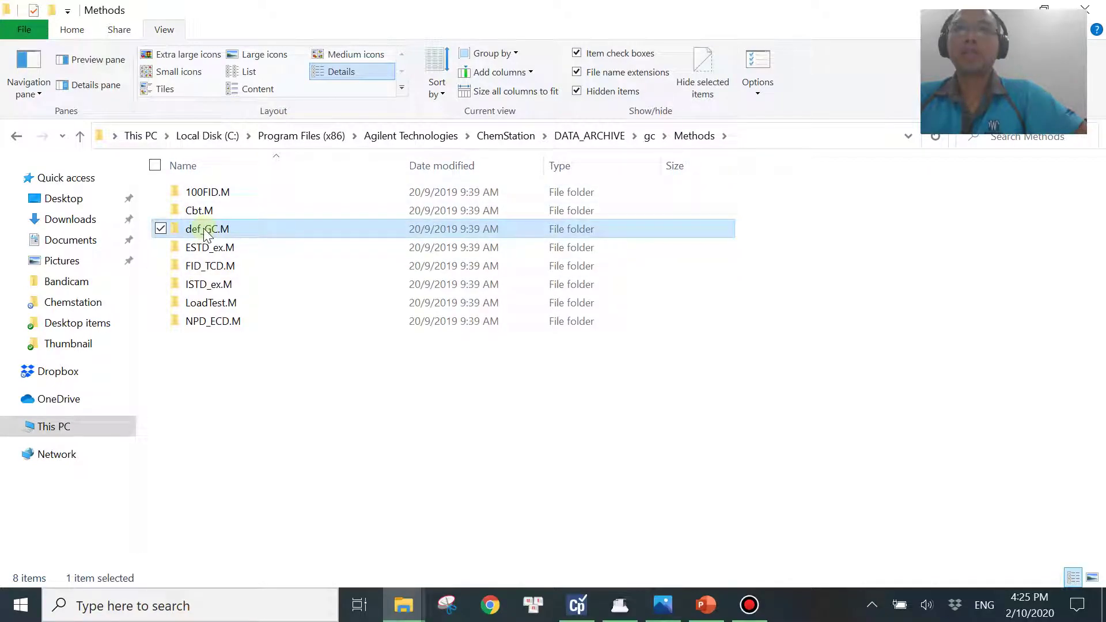
right_click(254, 227)
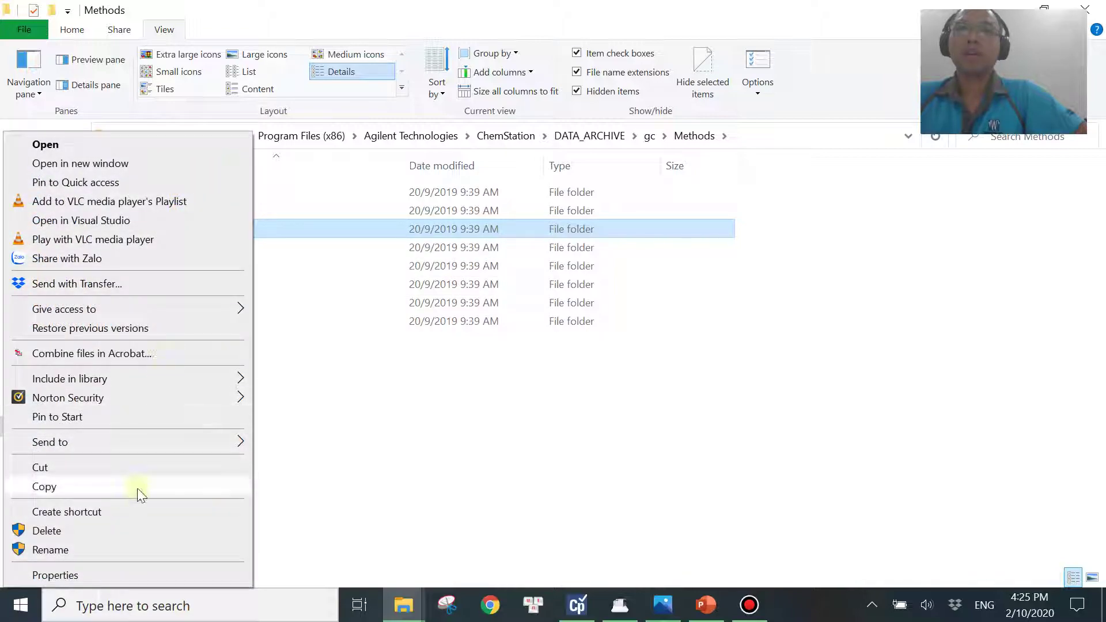
click(140, 487)
click(350, 420)
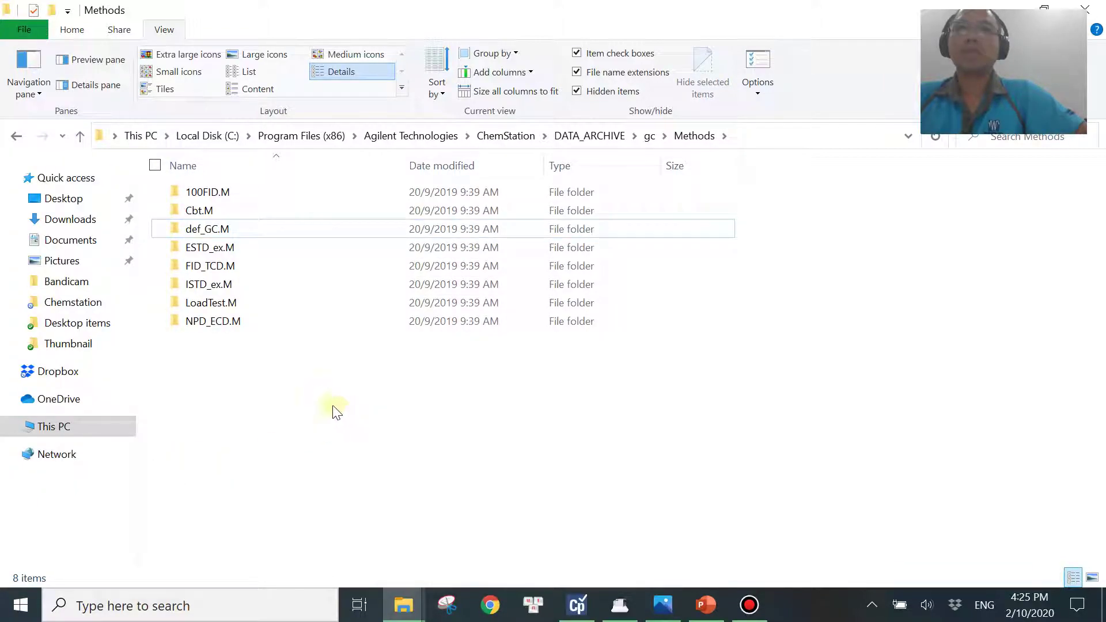
Open instrument 2's method folder at C:\Users\Public\Public Documents\ChemStation\2\Methods
click(205, 135)
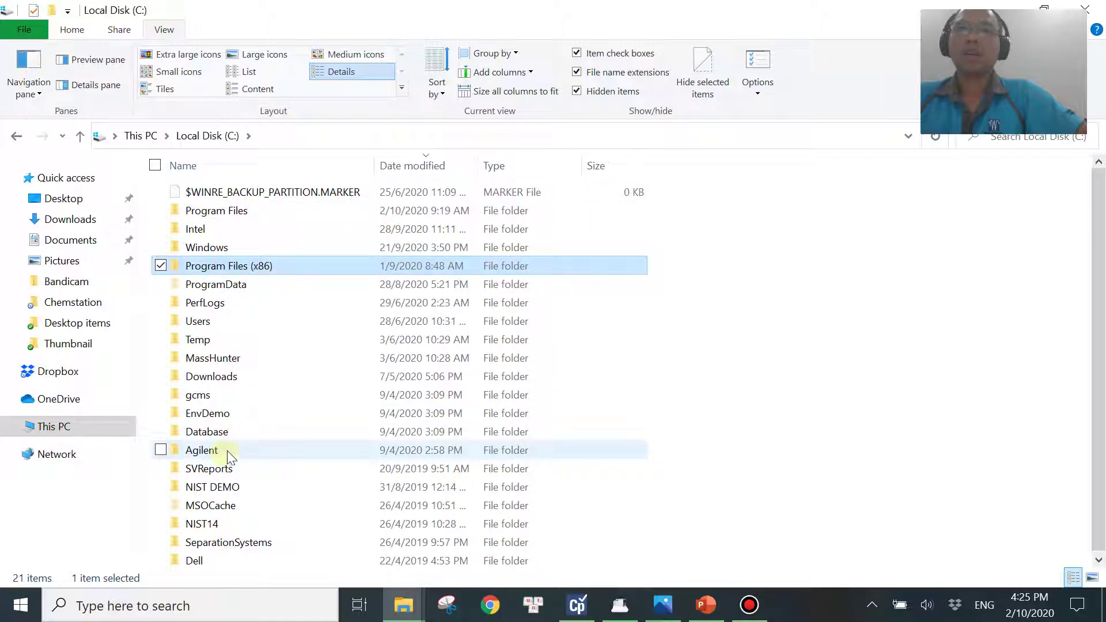
double_click(217, 322)
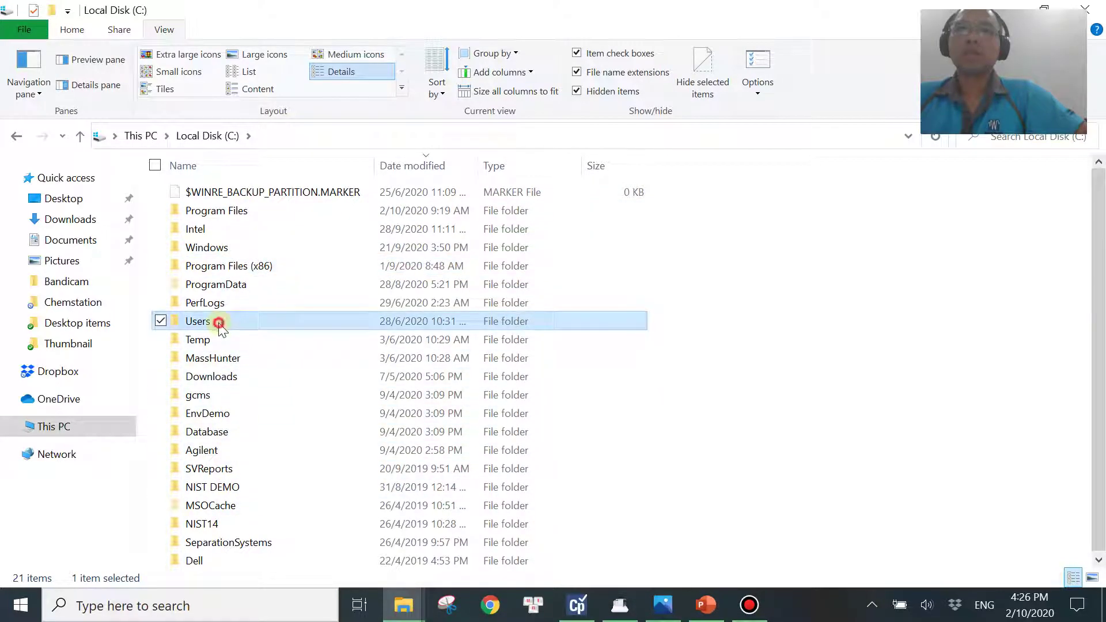
click(264, 232)
double_click(264, 232)
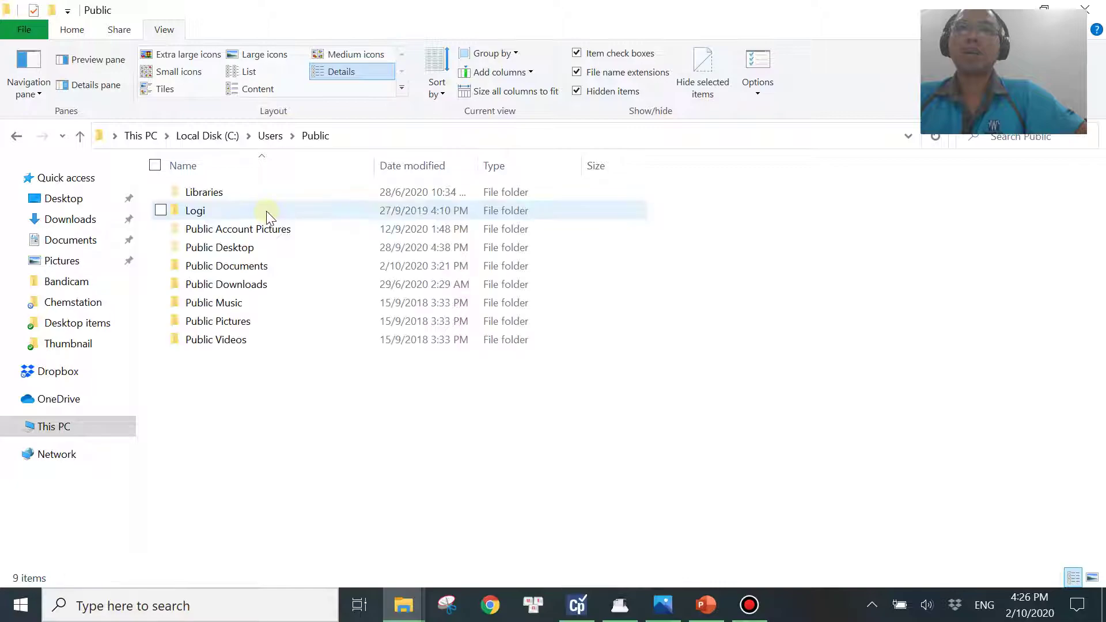
click(259, 266)
double_click(260, 268)
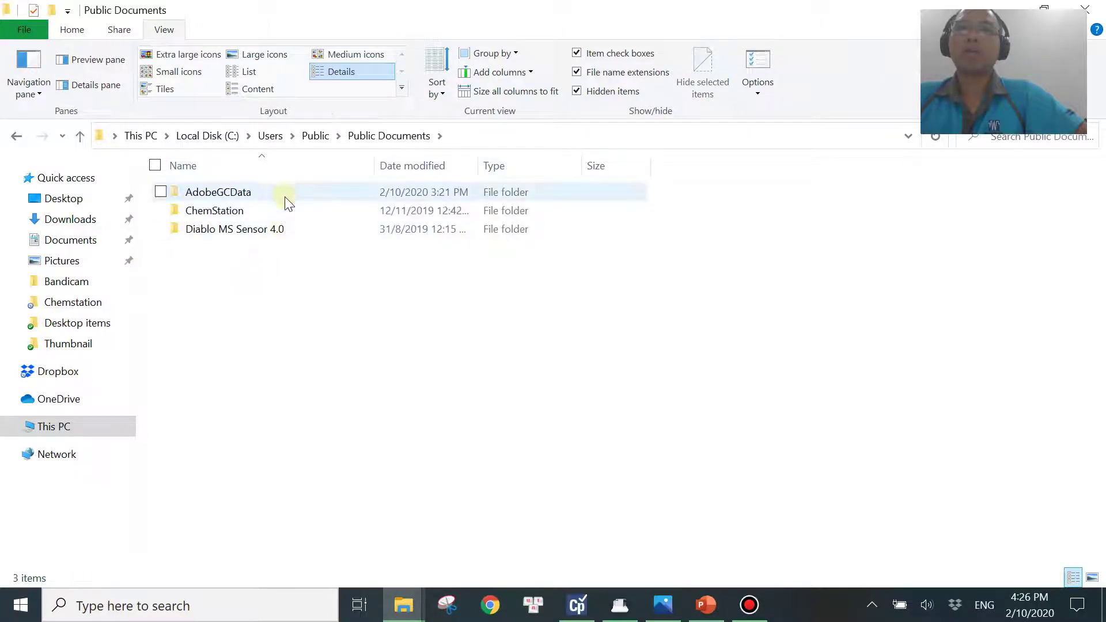
click(279, 212)
double_click(278, 212)
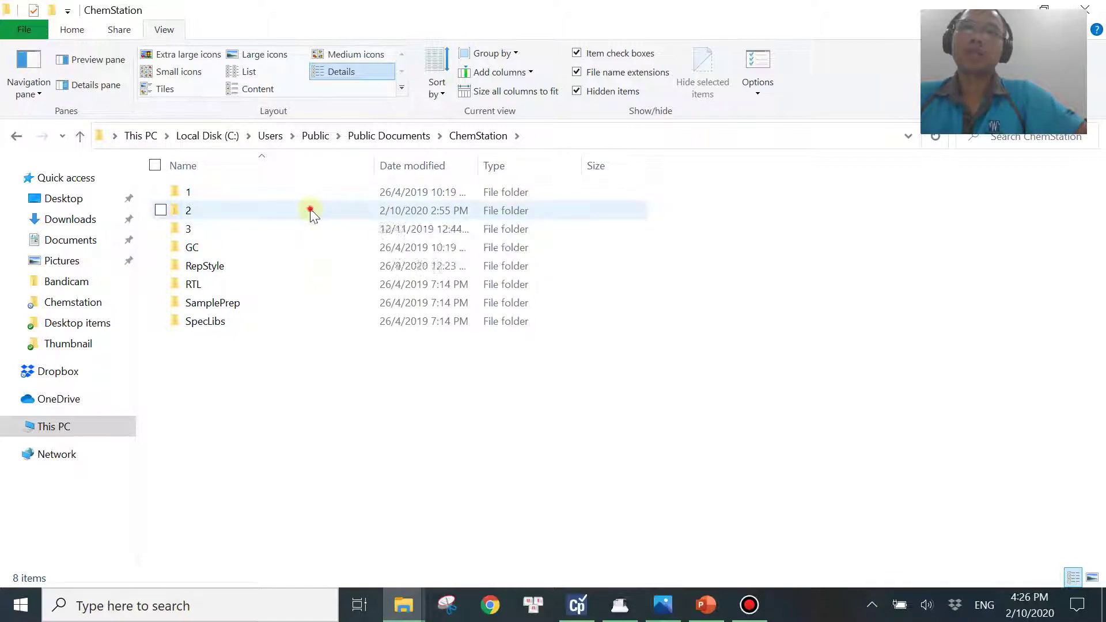
double_click(310, 210)
double_click(278, 208)
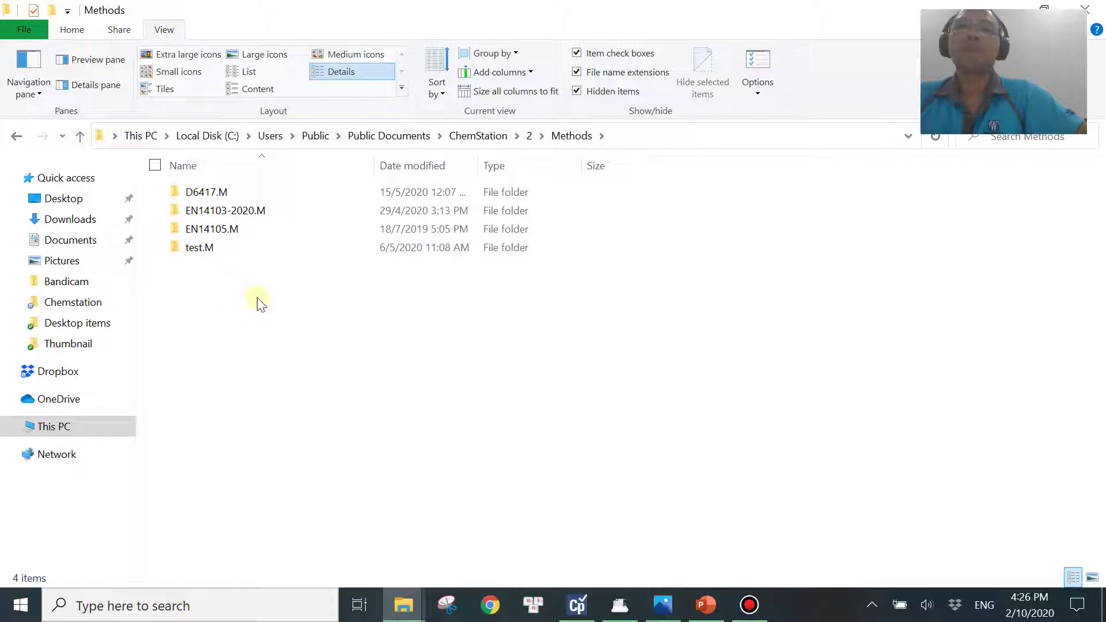
Paste the copied def_GC.M method folder into instrument 2's Methods folder
right_click(221, 297)
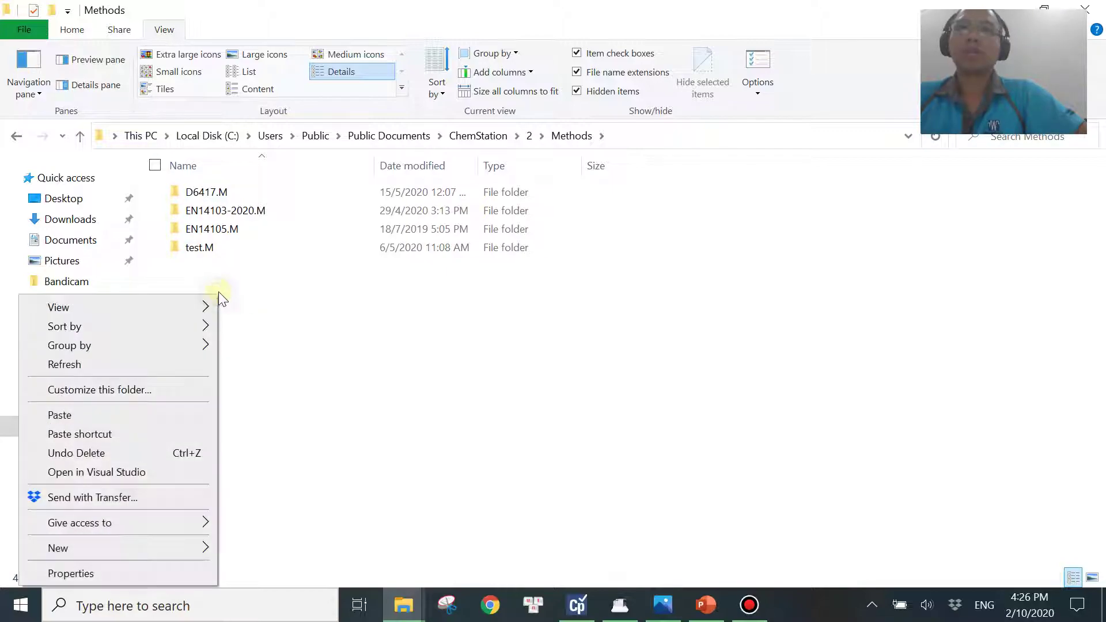
click(109, 420)
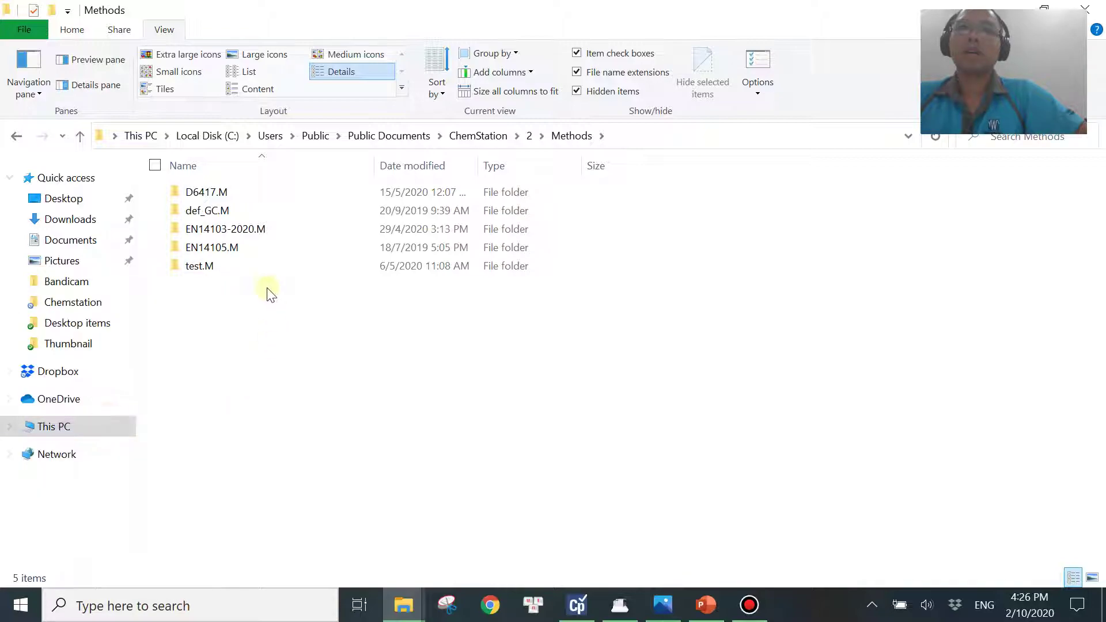
click(240, 314)
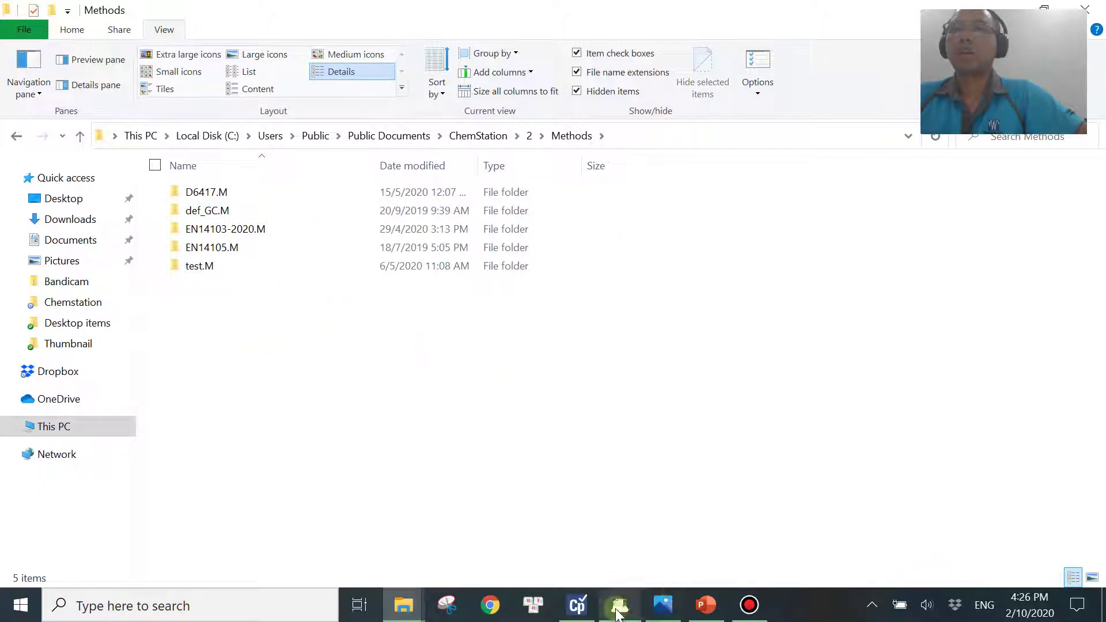
Switch to the OpenLab Control Panel, launch the 7890 instrument online again and maximize its Method and Run Control window
click(576, 605)
click(890, 216)
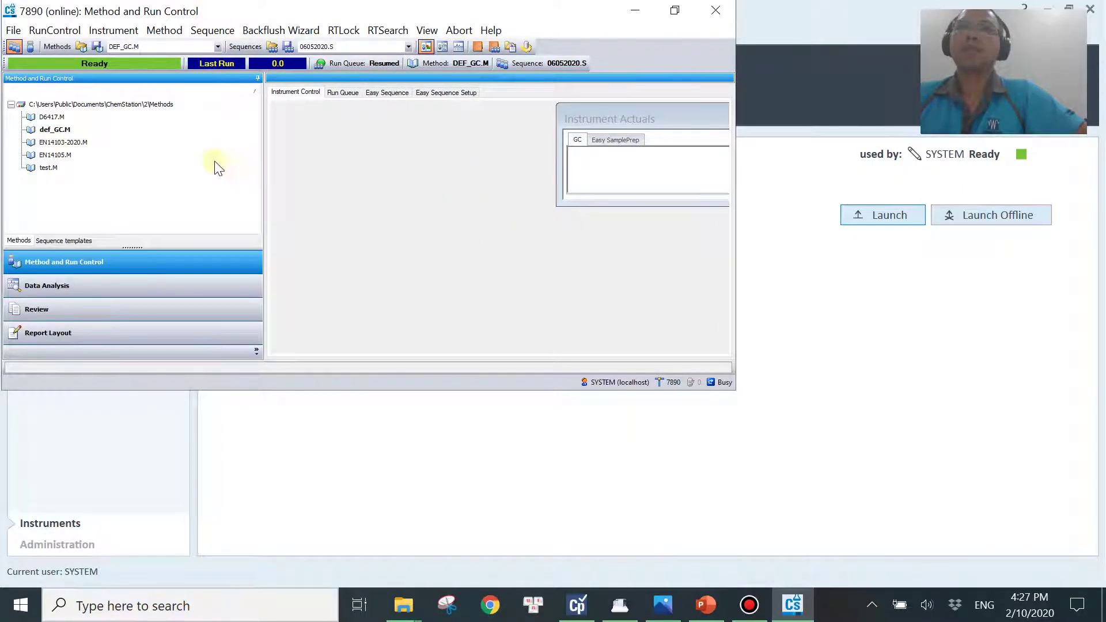
click(674, 9)
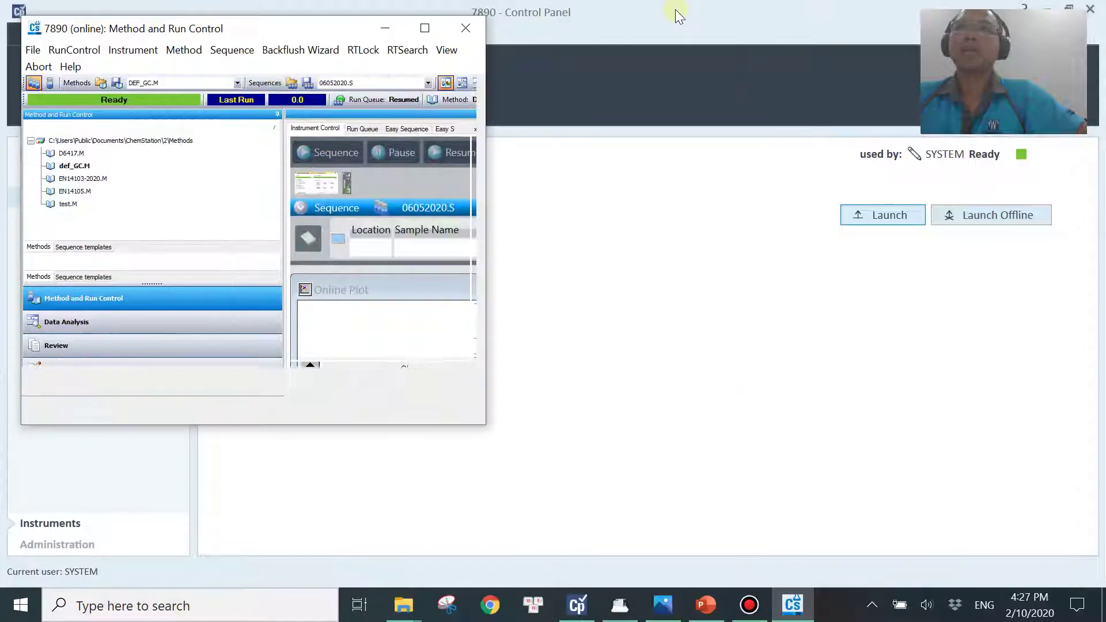
click(423, 24)
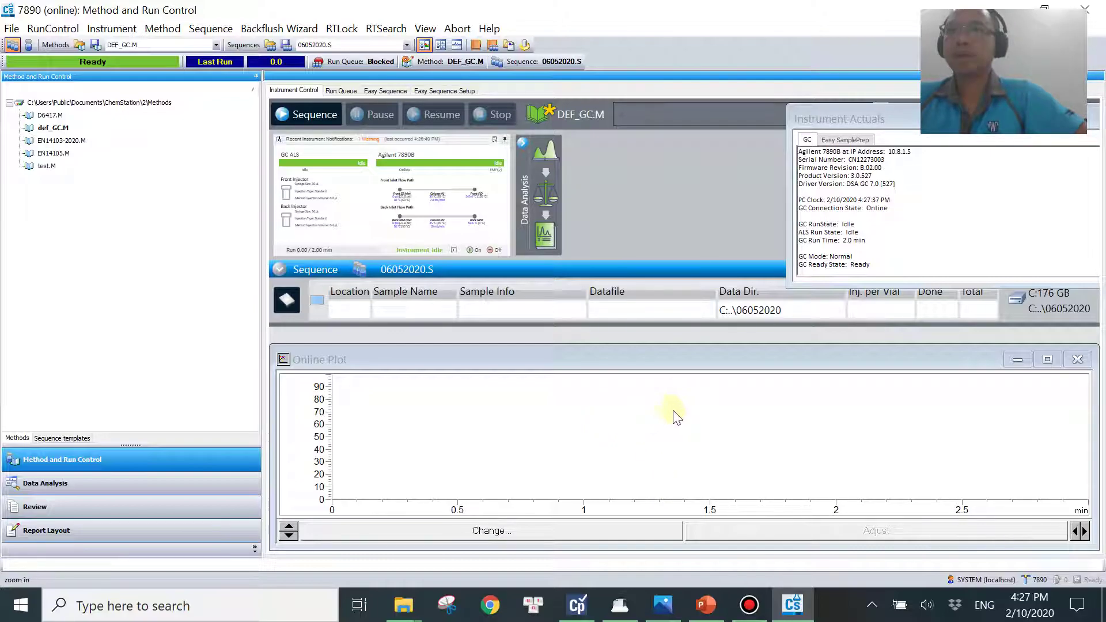
Switch to the Photos app and zoom in on the photographed ChemStation.INI error message to read it
click(664, 608)
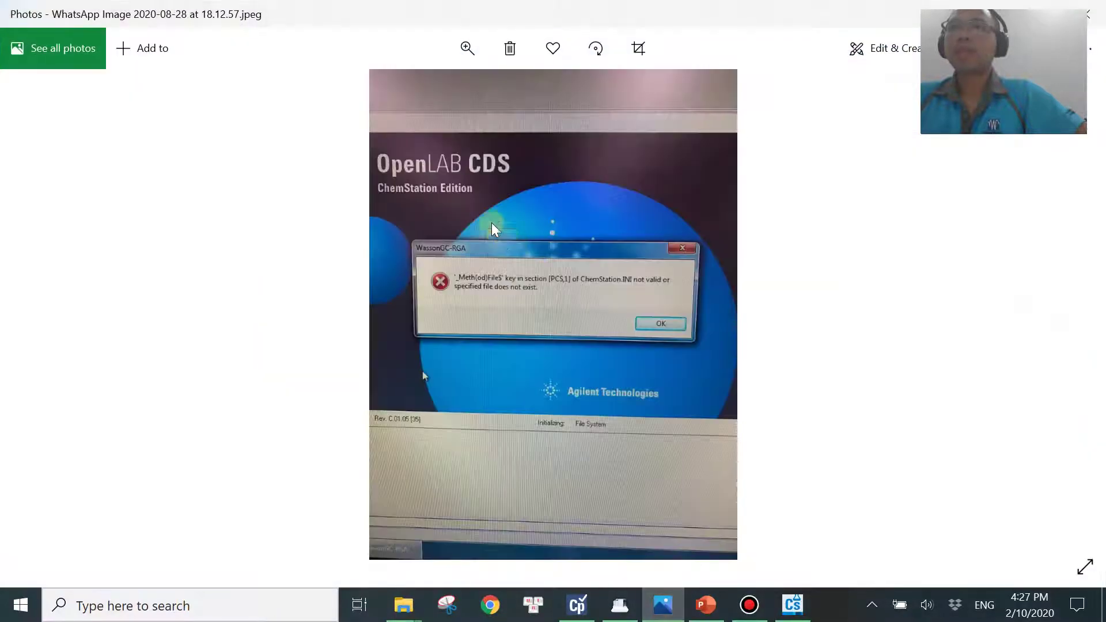
click(467, 48)
drag(441, 98, 415, 94)
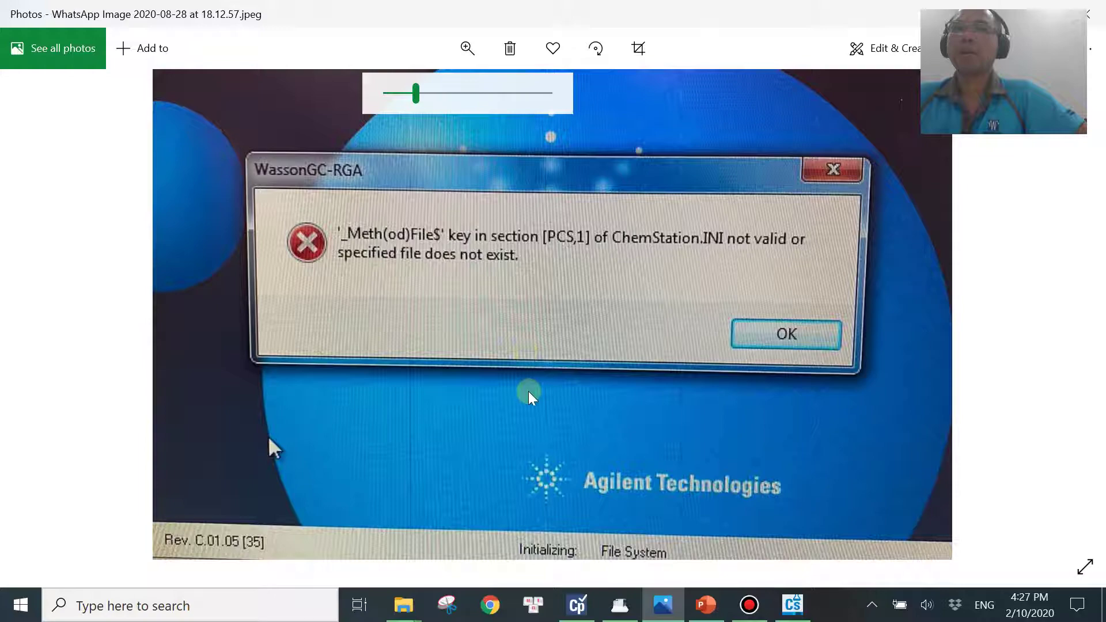
drag(538, 357, 525, 333)
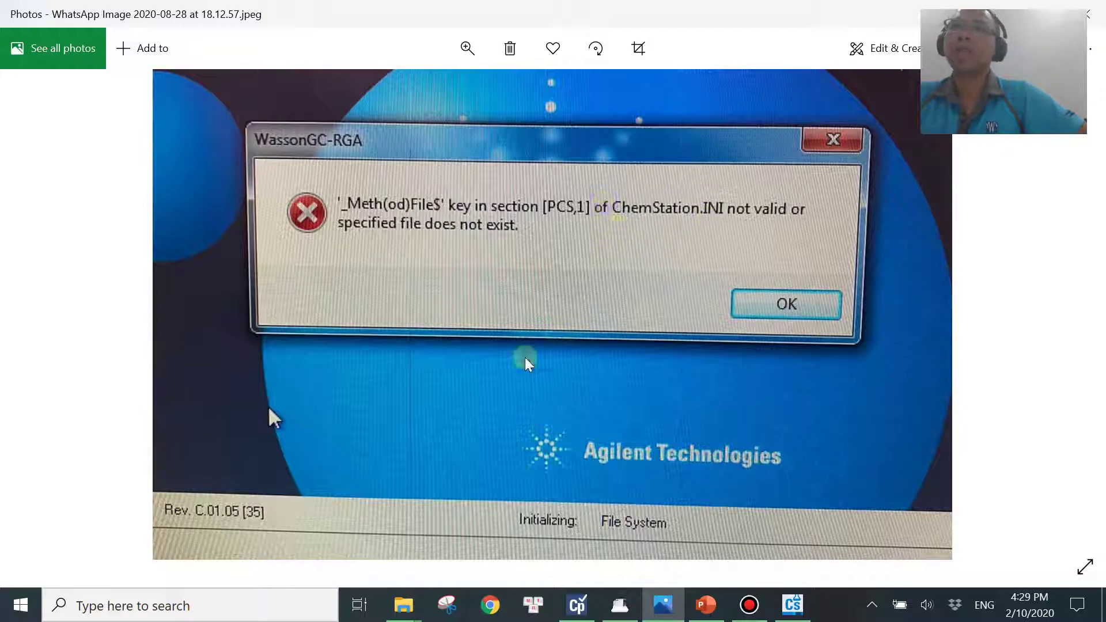
Switch to File Explorer and open the folder C:\ProgramData\Agilent Technologies\ChemStation
mouse_move(403, 604)
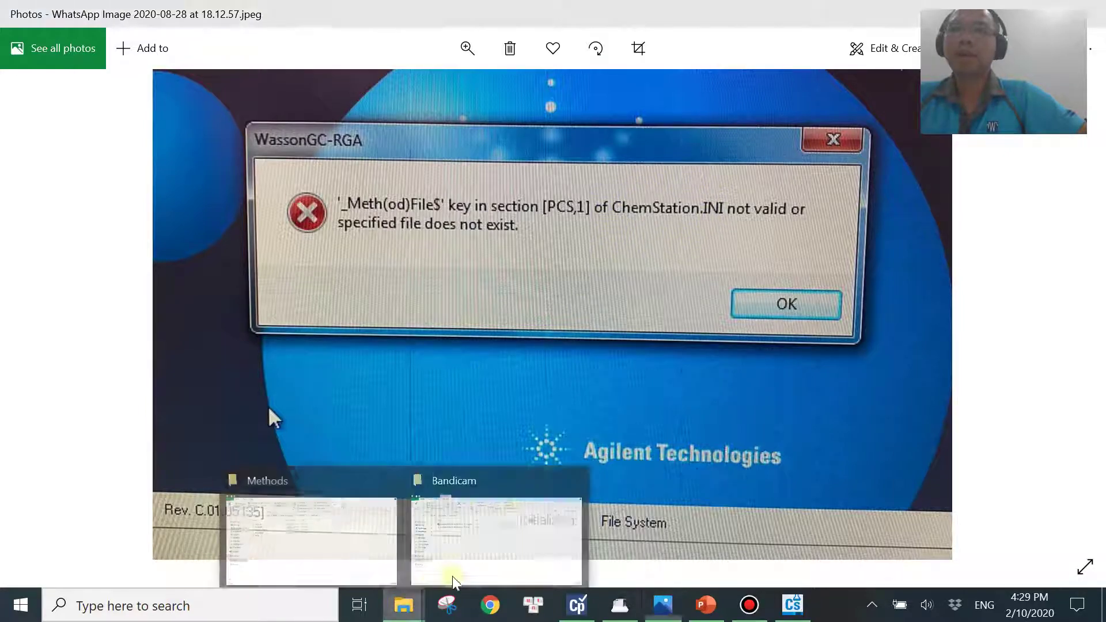
click(314, 532)
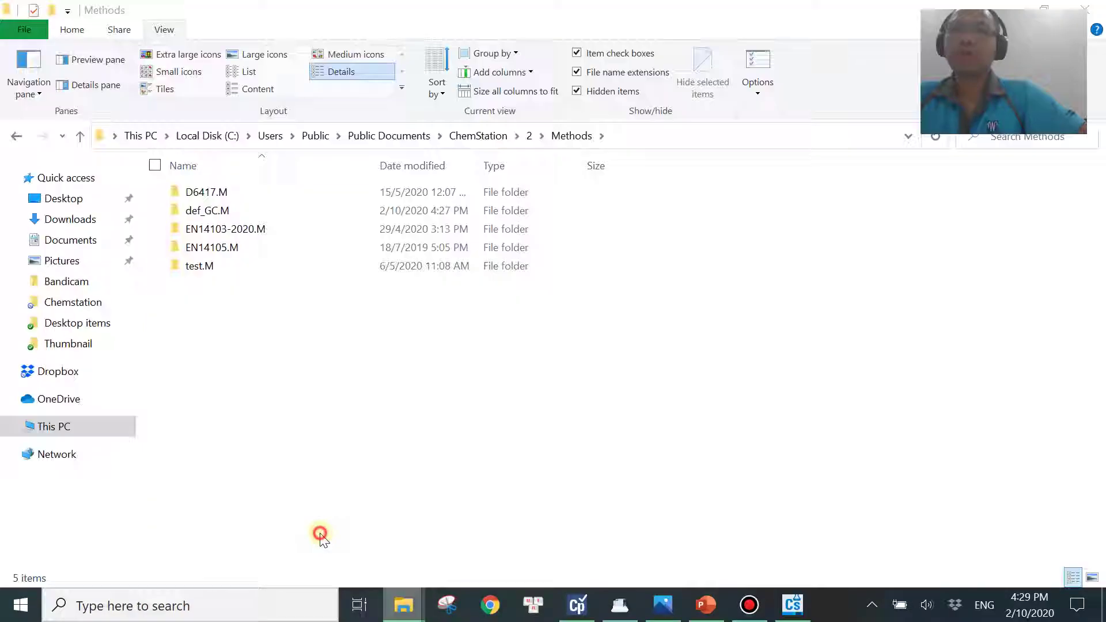
click(207, 135)
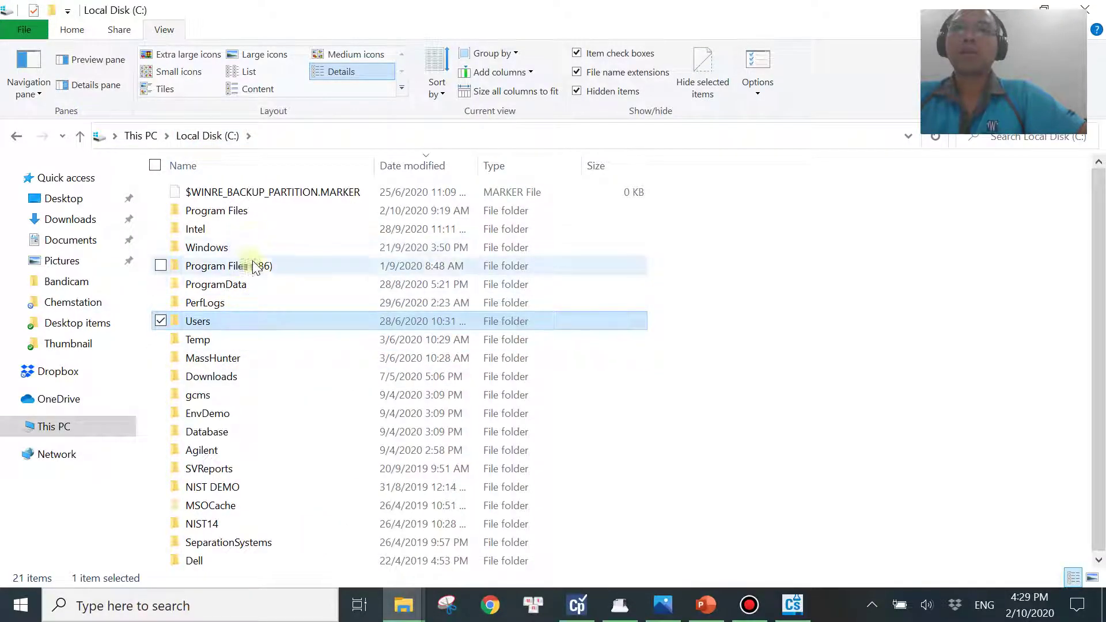
click(270, 284)
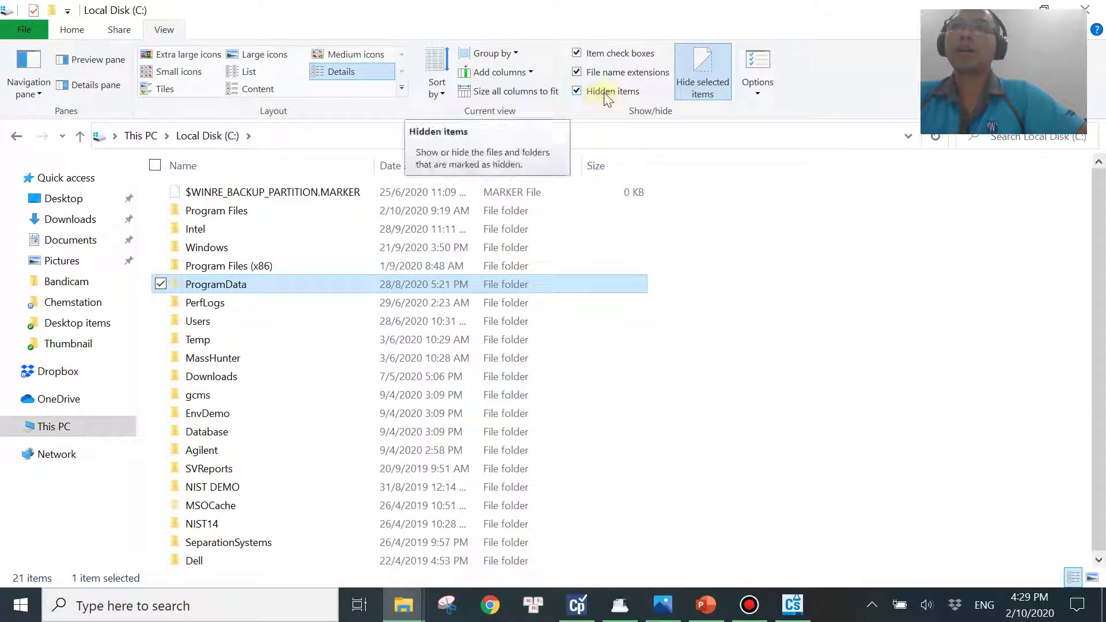
double_click(303, 280)
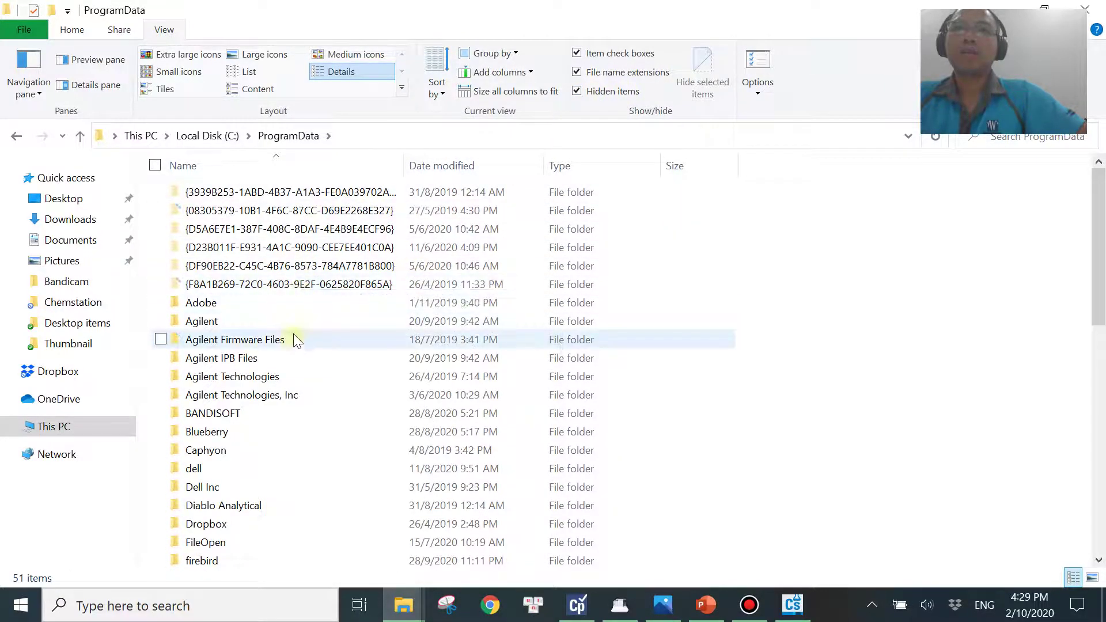
double_click(316, 375)
double_click(275, 192)
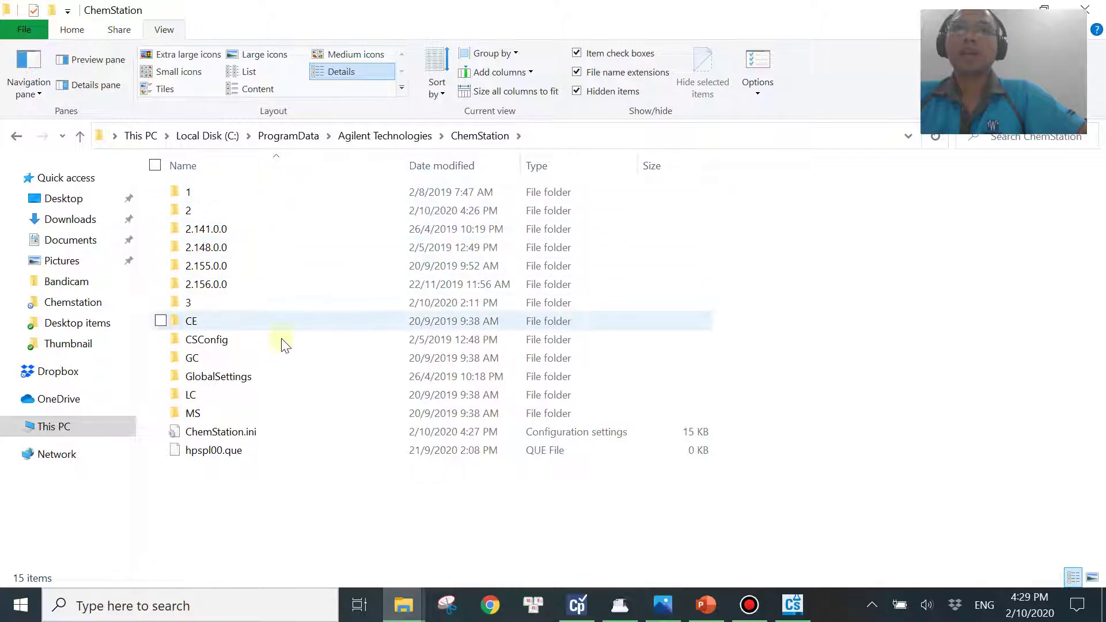
Open ChemStation.ini in Notepad, maximize the window and go to the [PCS,1] section
click(275, 430)
right_click(277, 430)
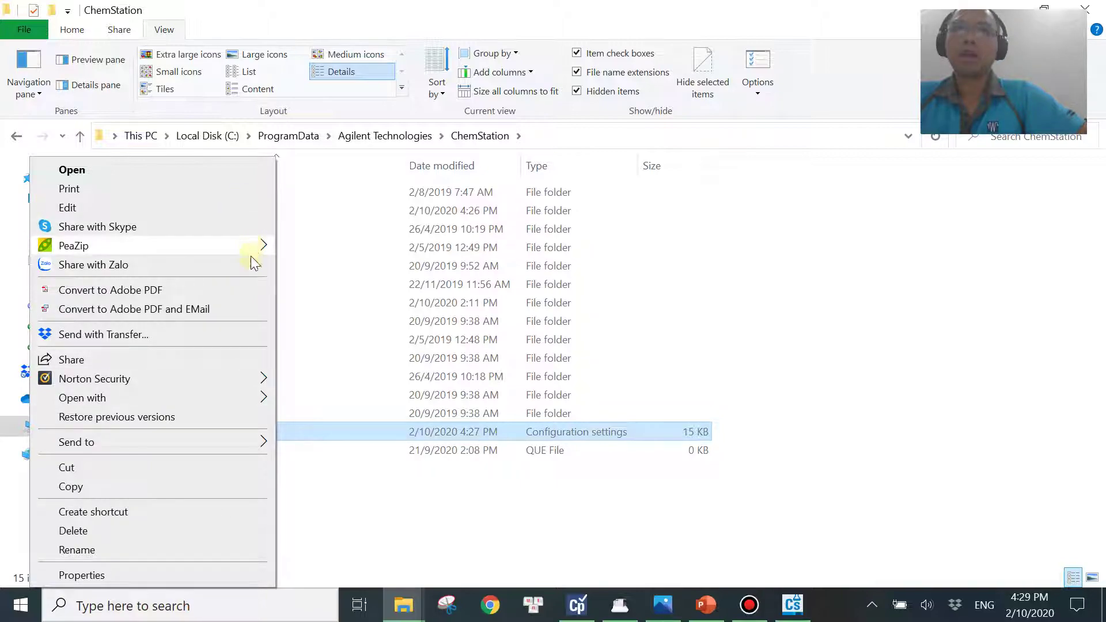
mouse_move(252, 399)
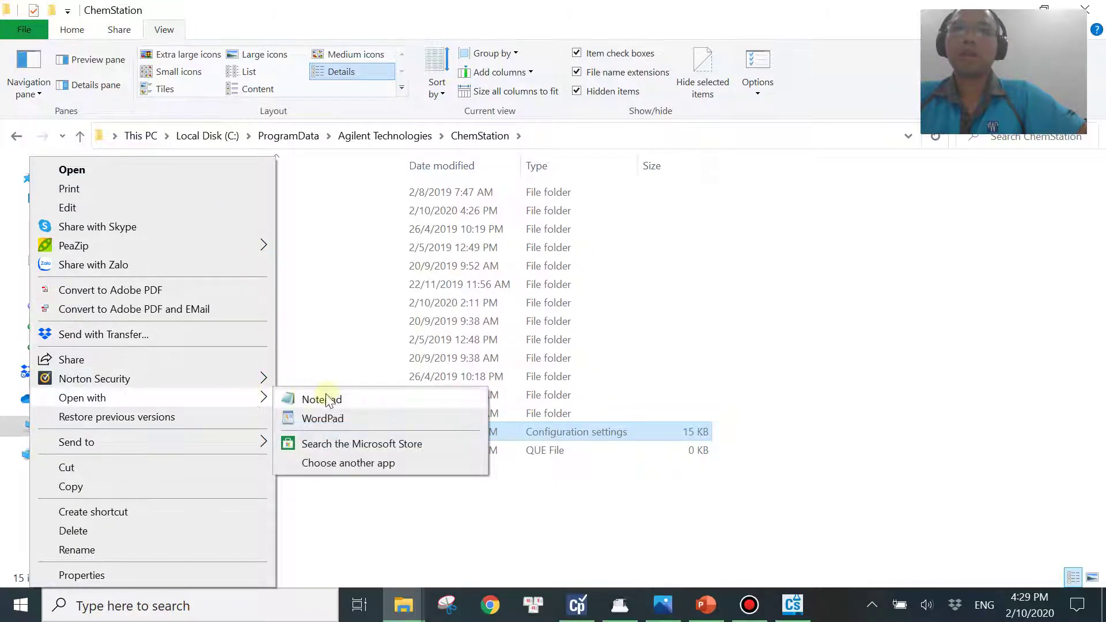
click(344, 399)
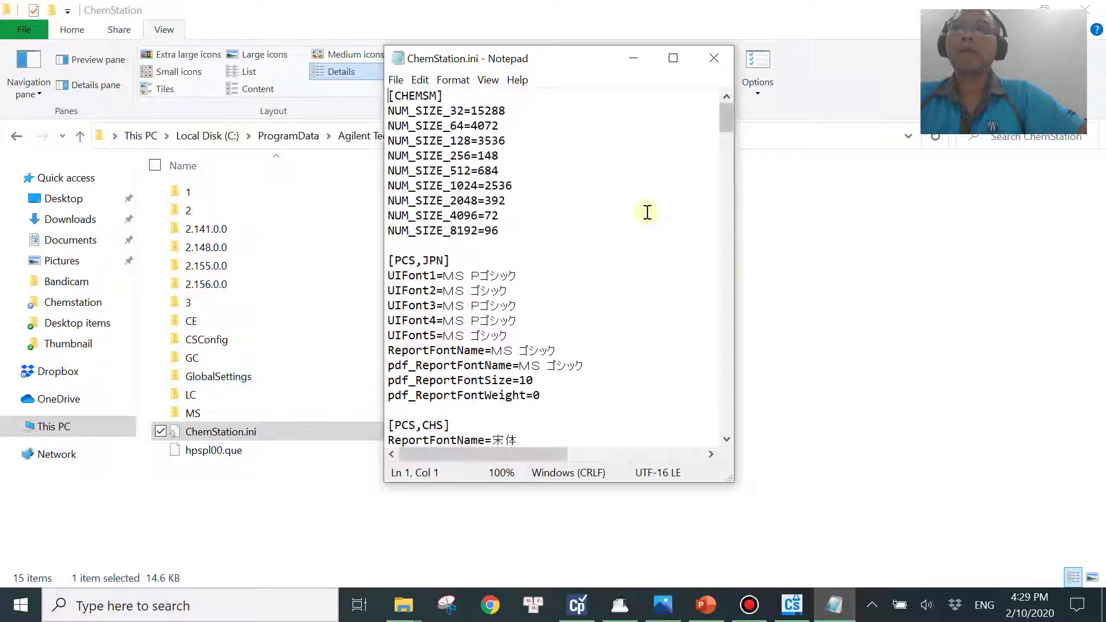
drag(728, 117, 723, 144)
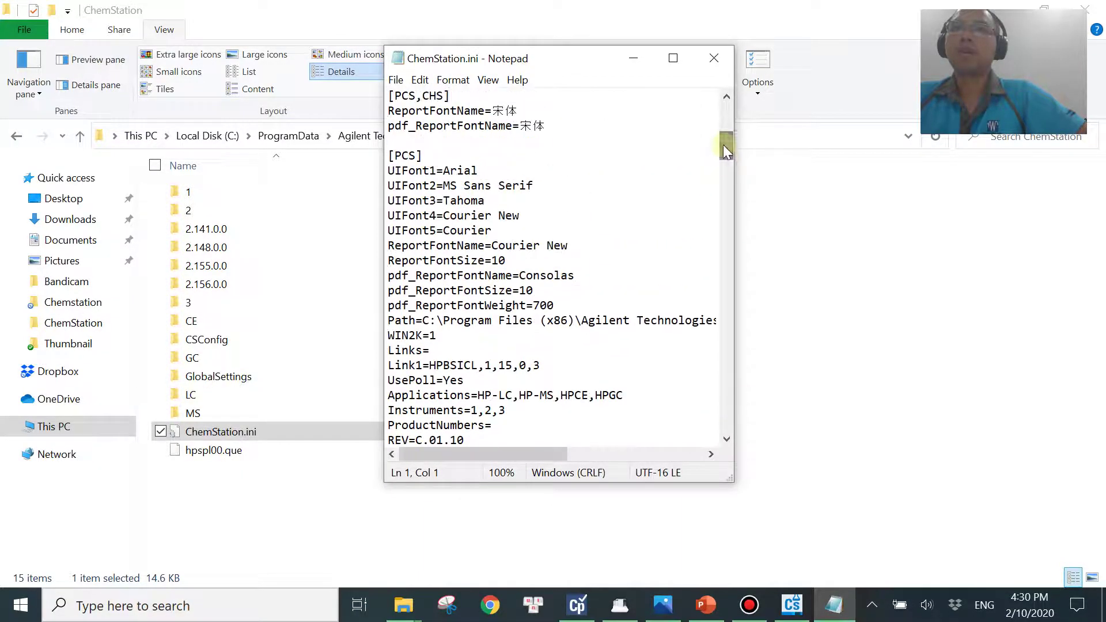
click(673, 57)
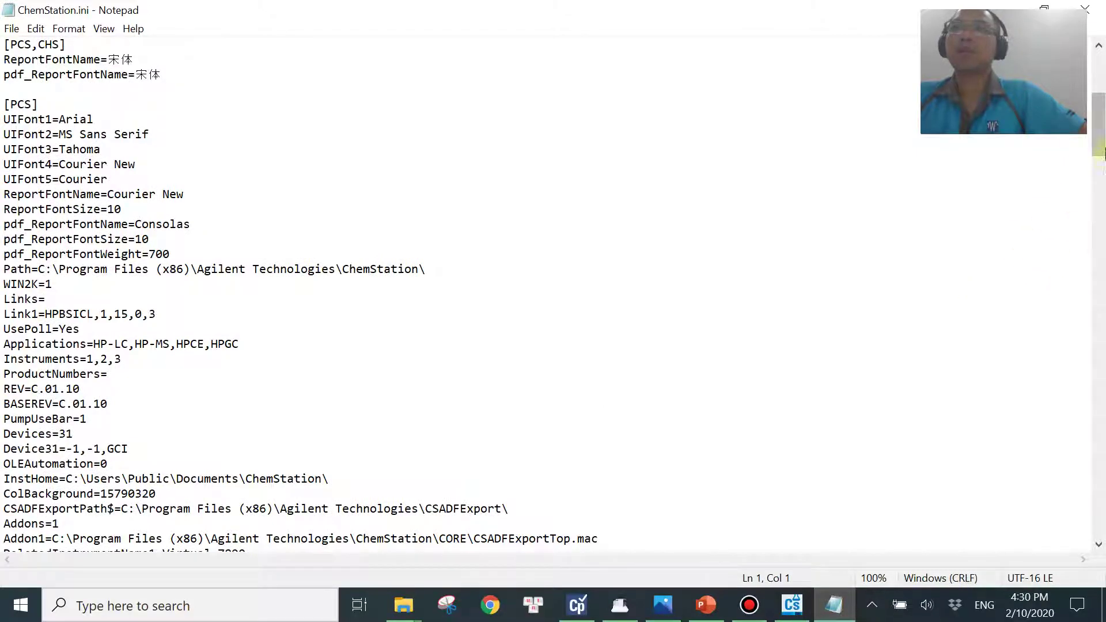
drag(1099, 137, 1099, 199)
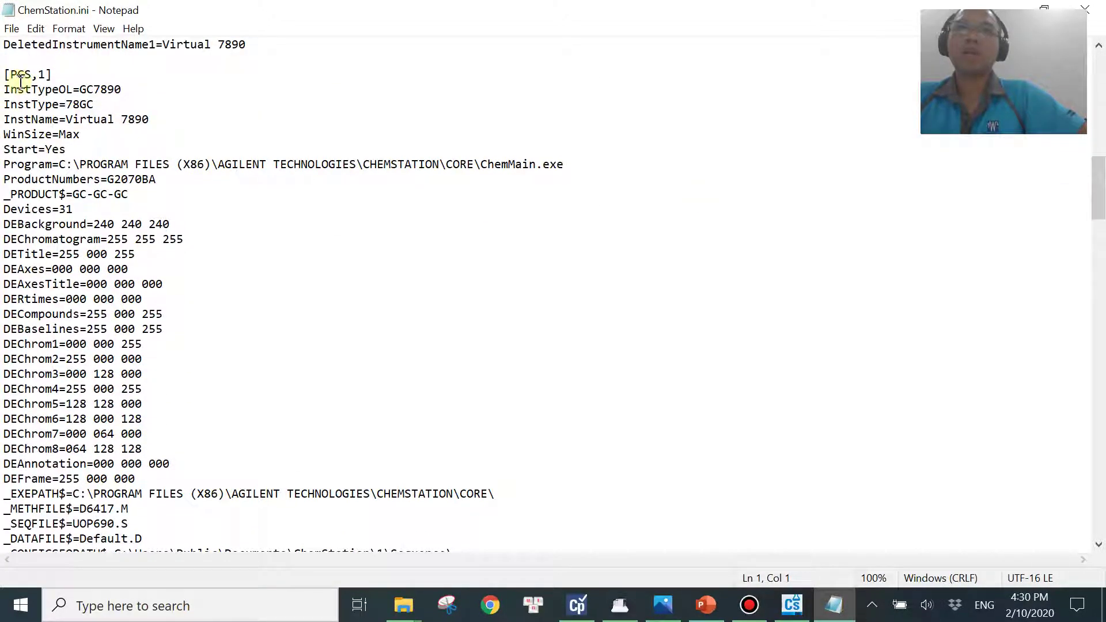
Compare the error message photo in Photos with the [PCS,1] section in Notepad, examining the _METHFILE$ key and its method name
click(663, 603)
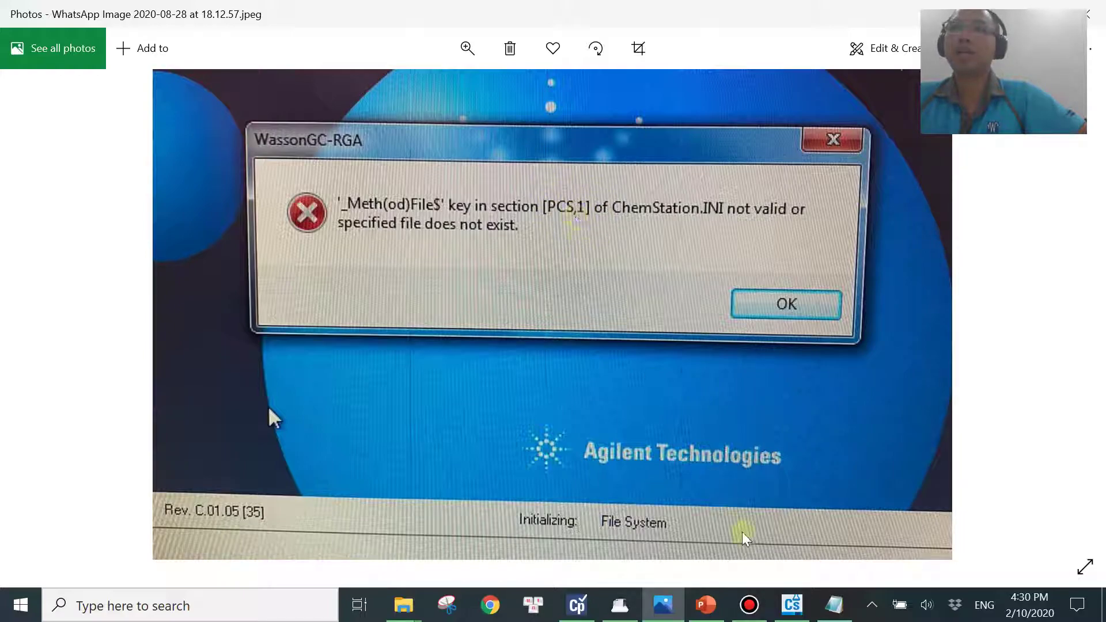
click(834, 605)
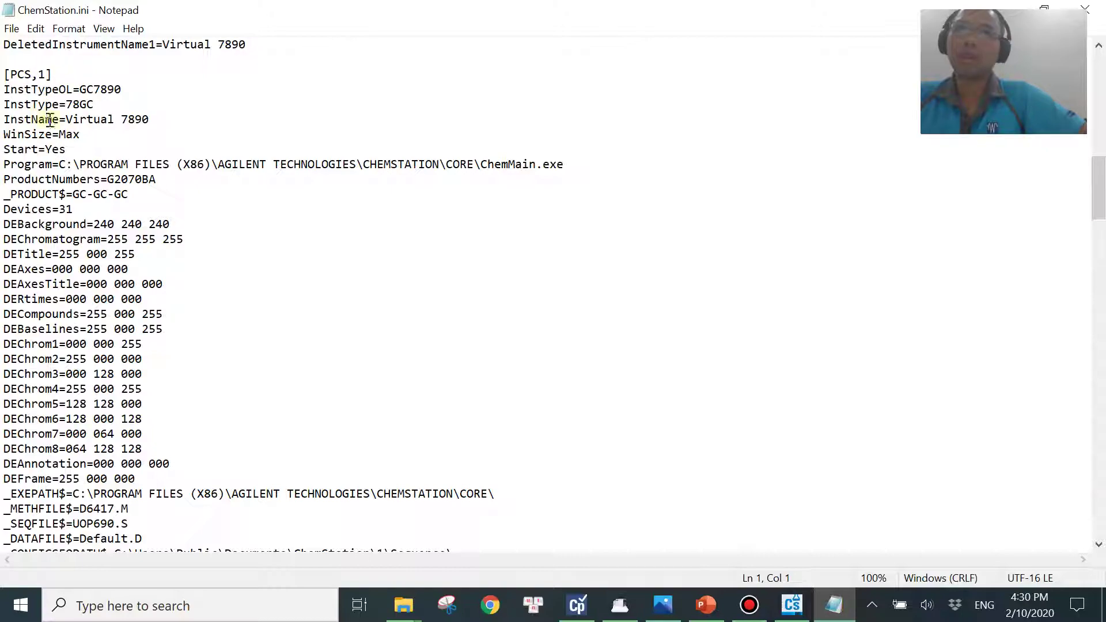
mouse_move(1100, 193)
mouse_down()
mouse_move(1100, 435)
mouse_move(1100, 177)
mouse_move(1102, 196)
mouse_up()
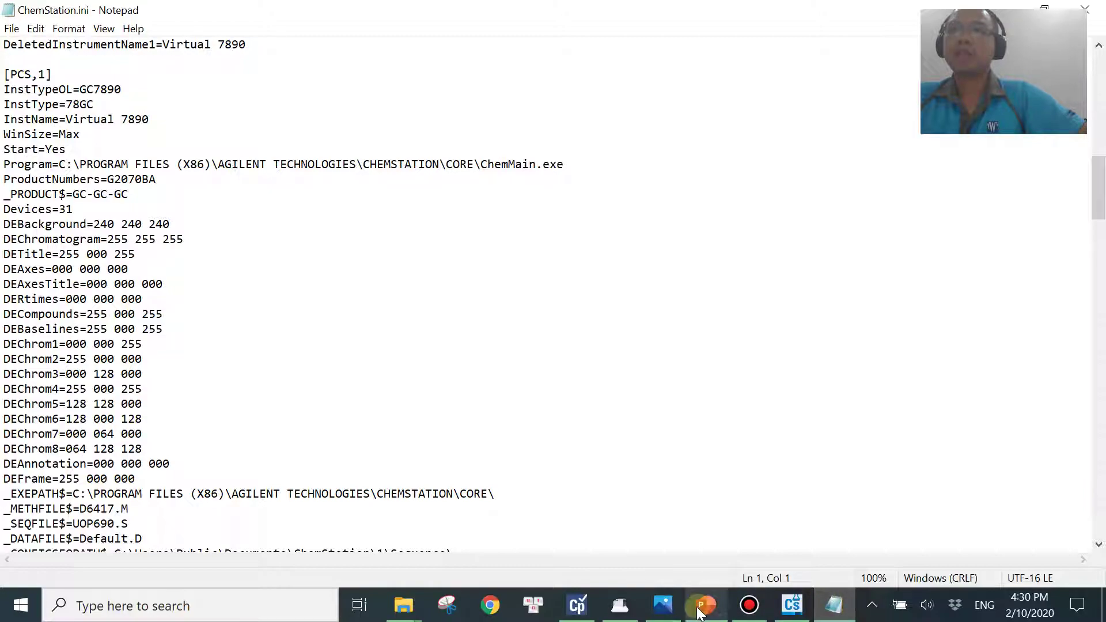
click(663, 606)
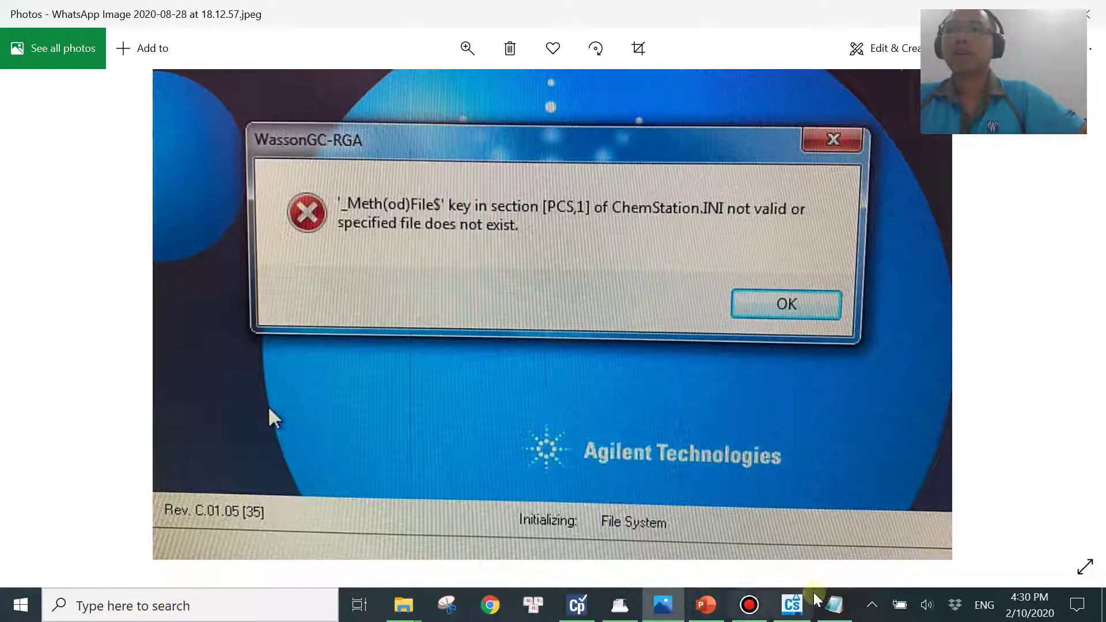
click(834, 605)
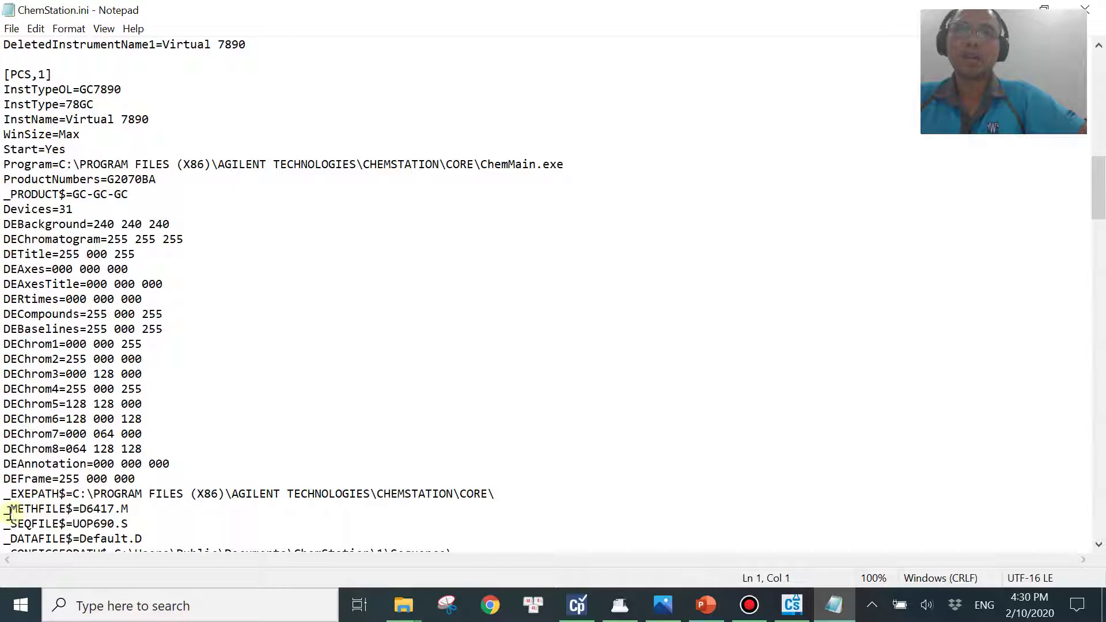
drag(3, 510, 73, 510)
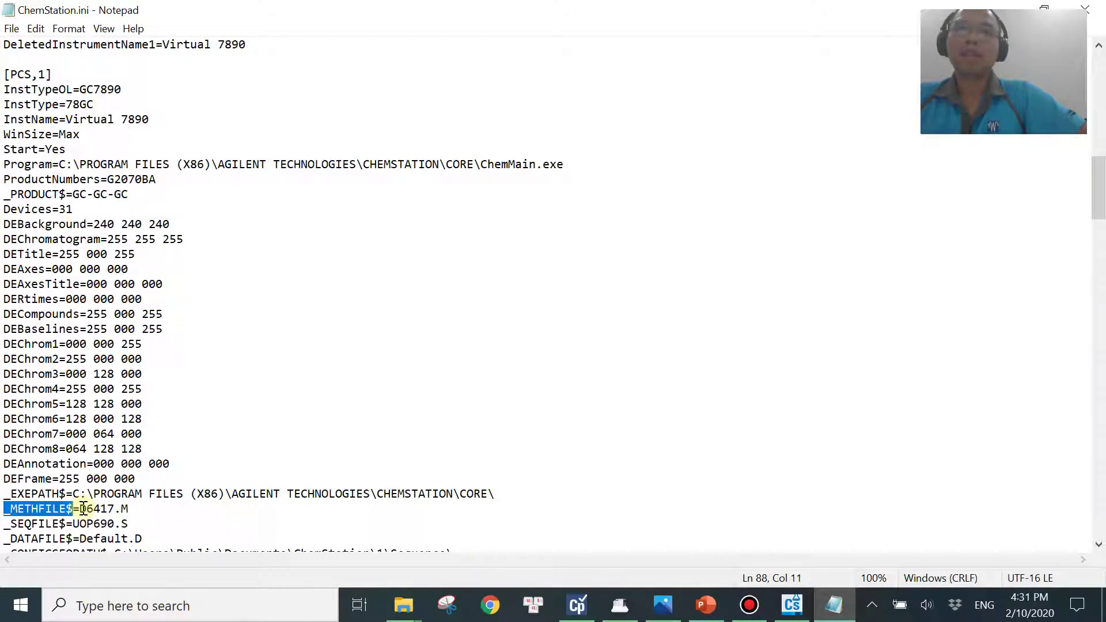
click(83, 508)
drag(85, 510, 124, 511)
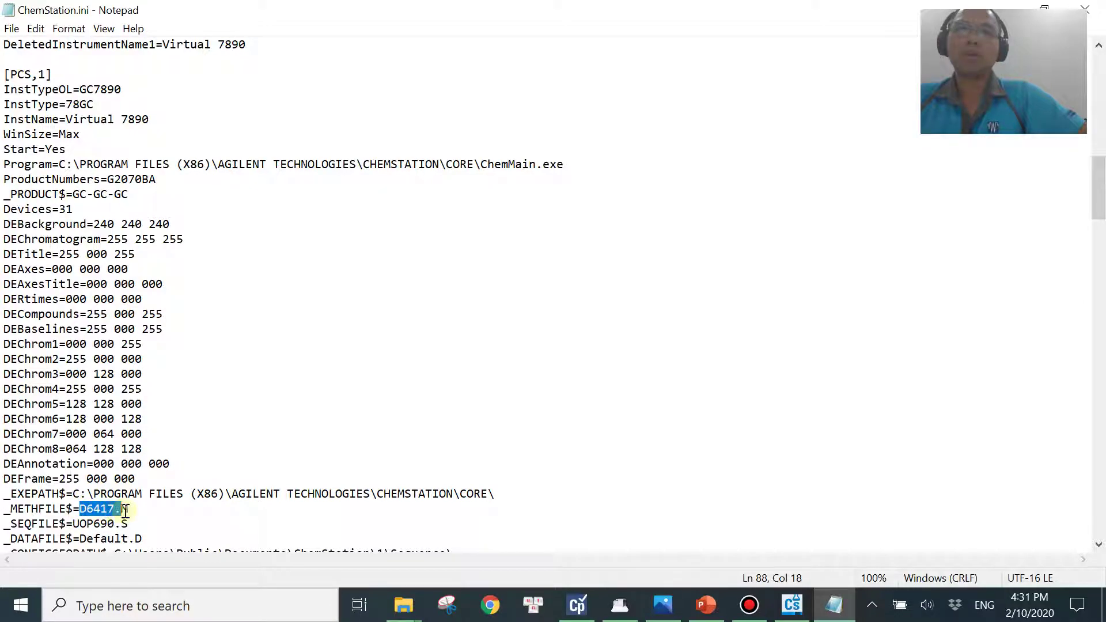
click(158, 511)
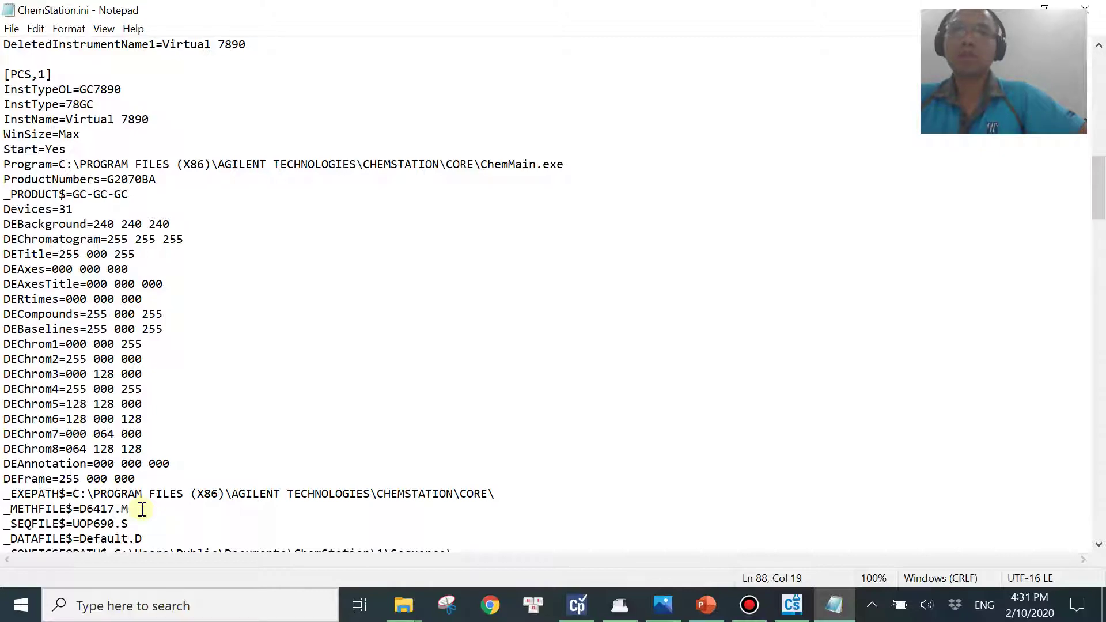
Switch back to File Explorer and browse to C:\Users\Public\Public Documents\ChemStation\2\Methods to find an existing method
click(403, 604)
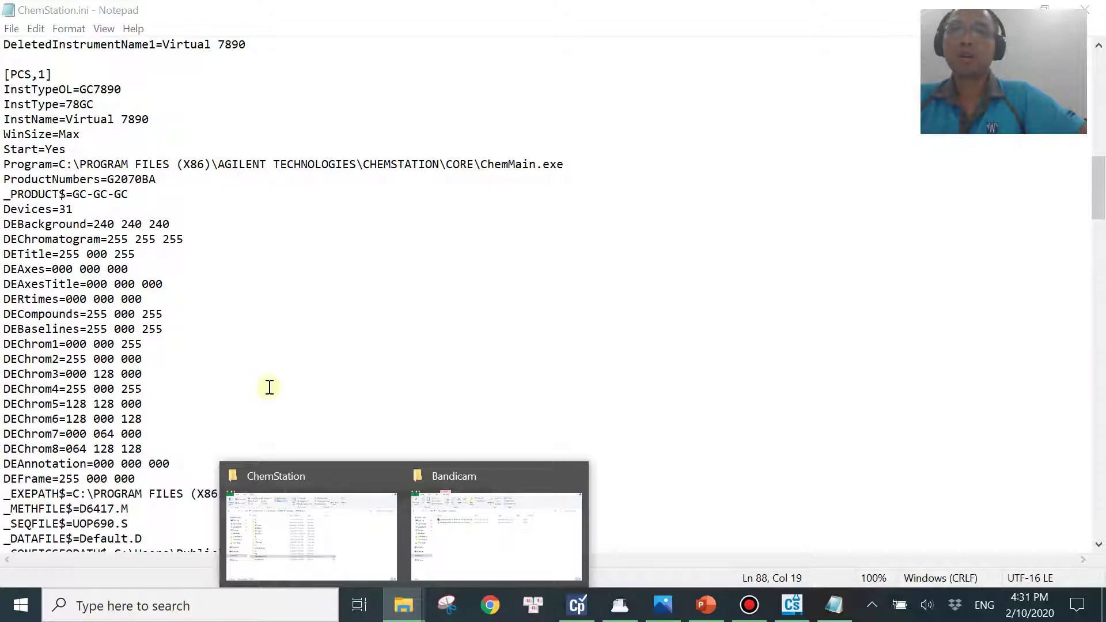
click(333, 538)
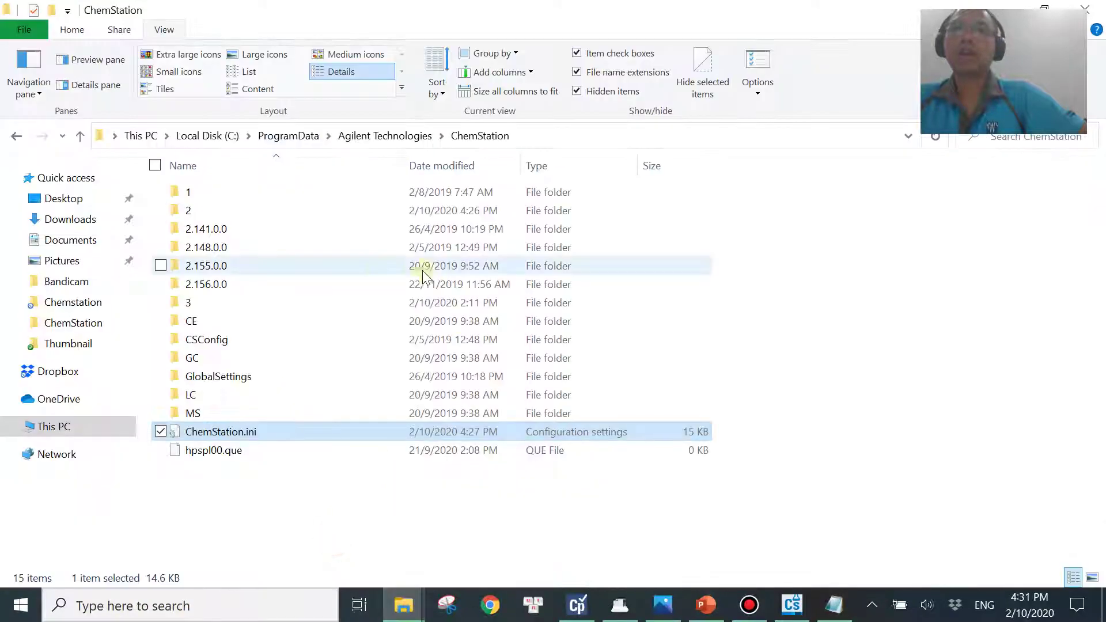
click(216, 140)
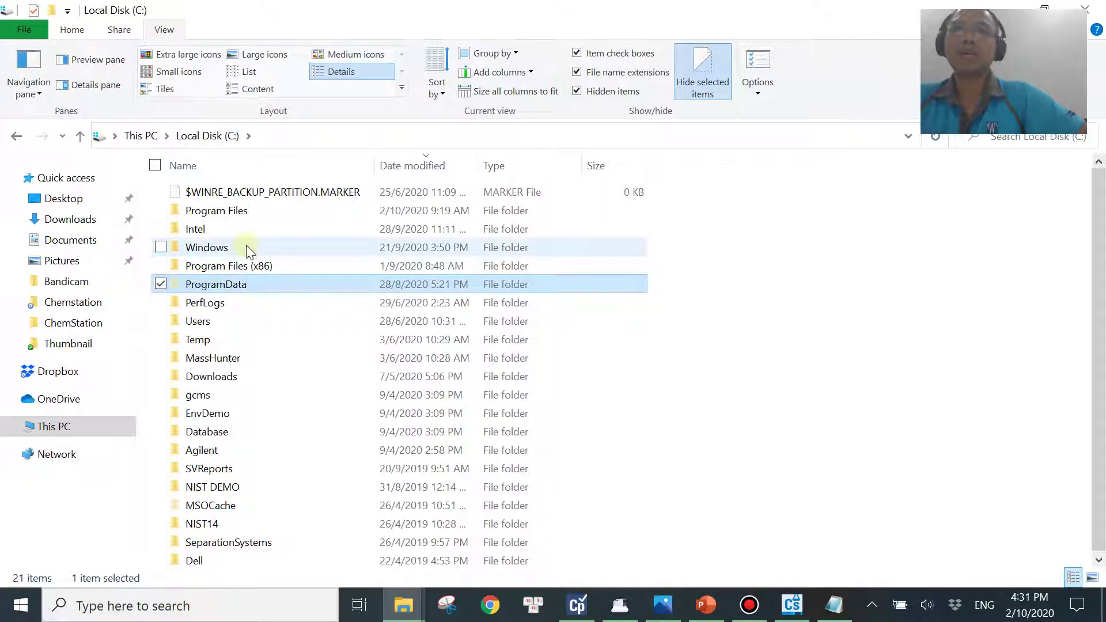
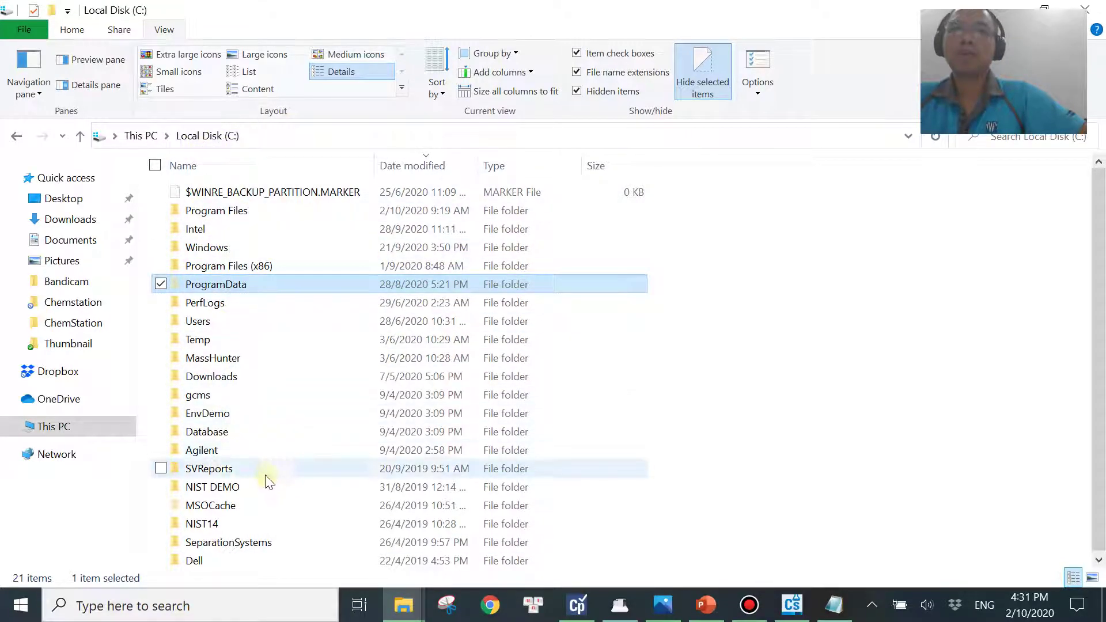
double_click(227, 321)
double_click(227, 229)
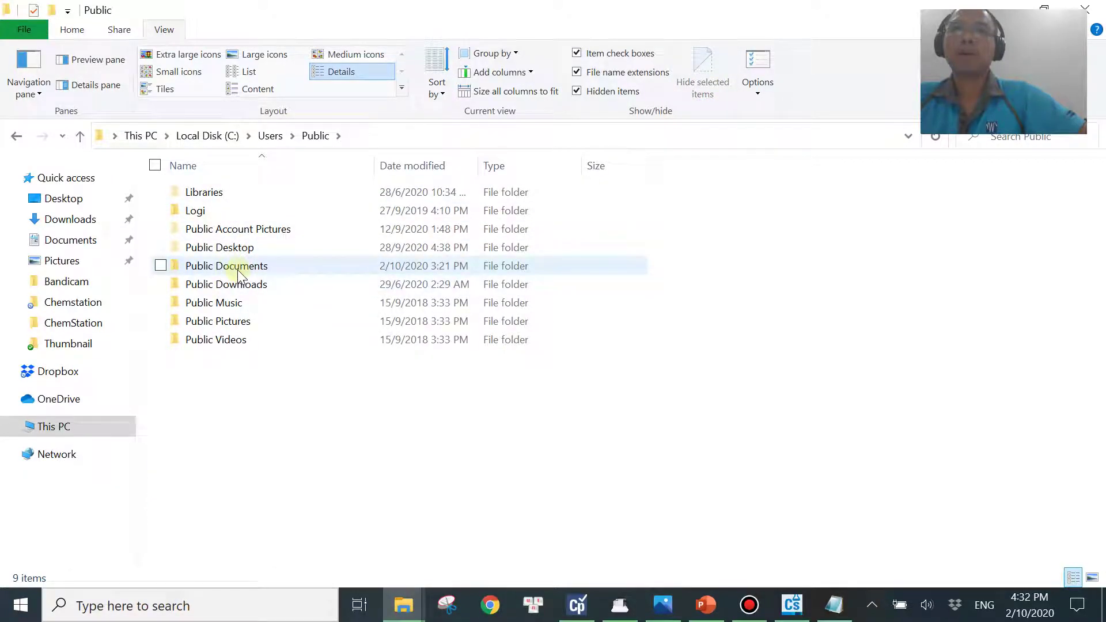
double_click(240, 266)
double_click(245, 211)
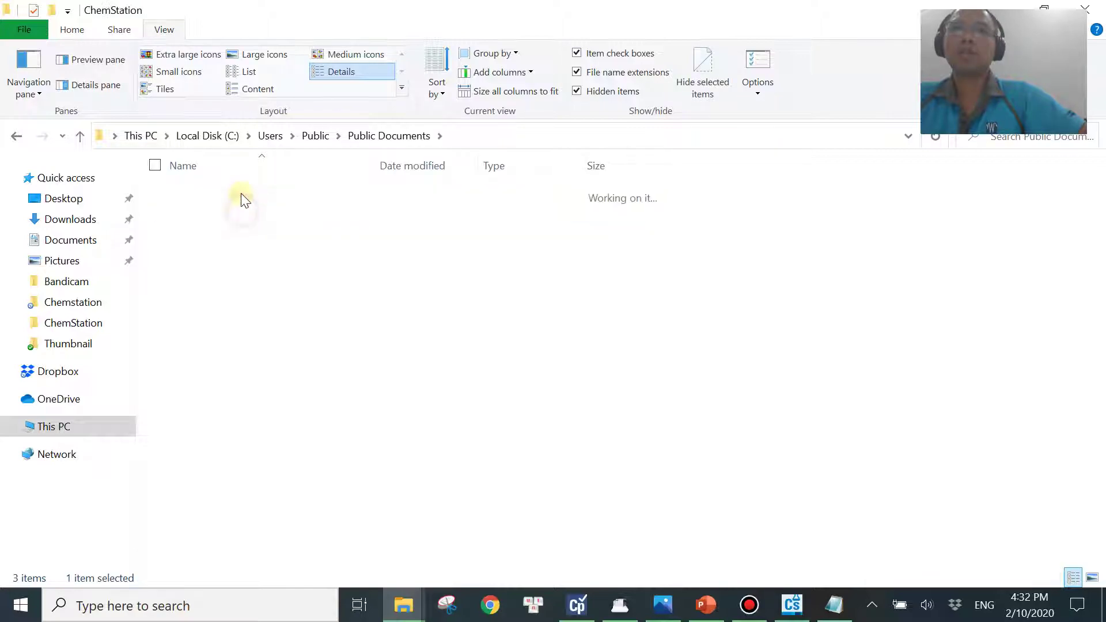
double_click(251, 207)
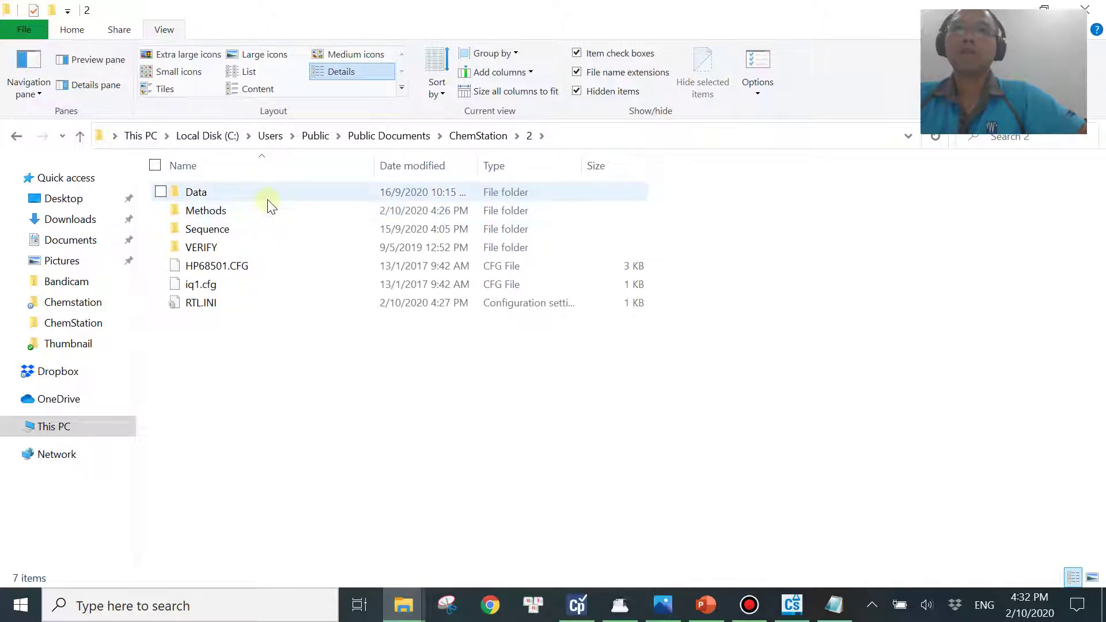
double_click(274, 197)
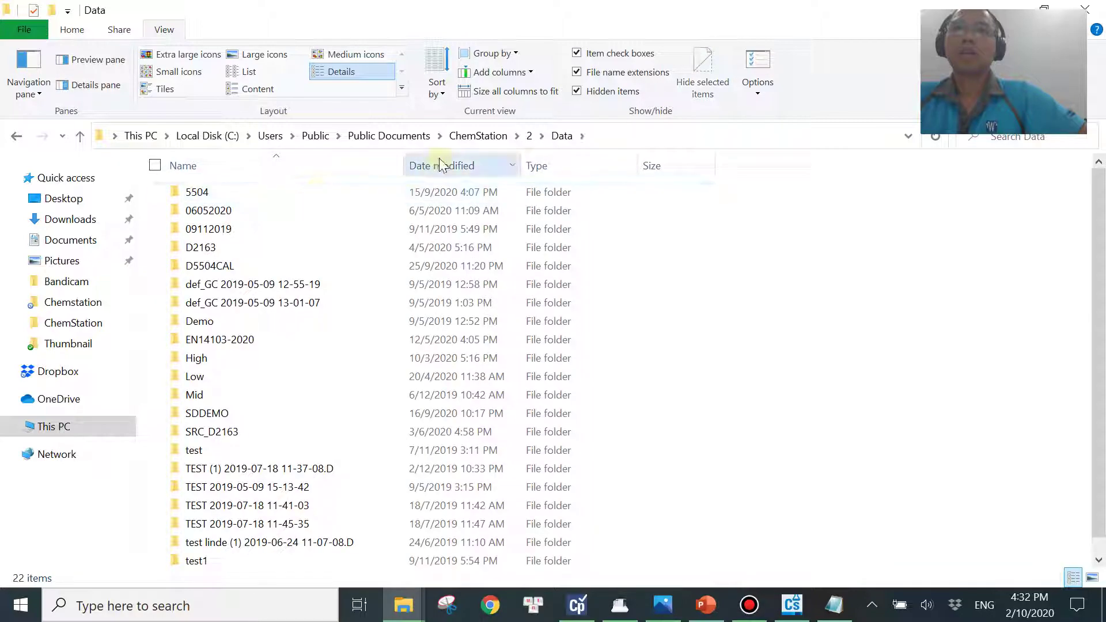
click(529, 136)
double_click(222, 211)
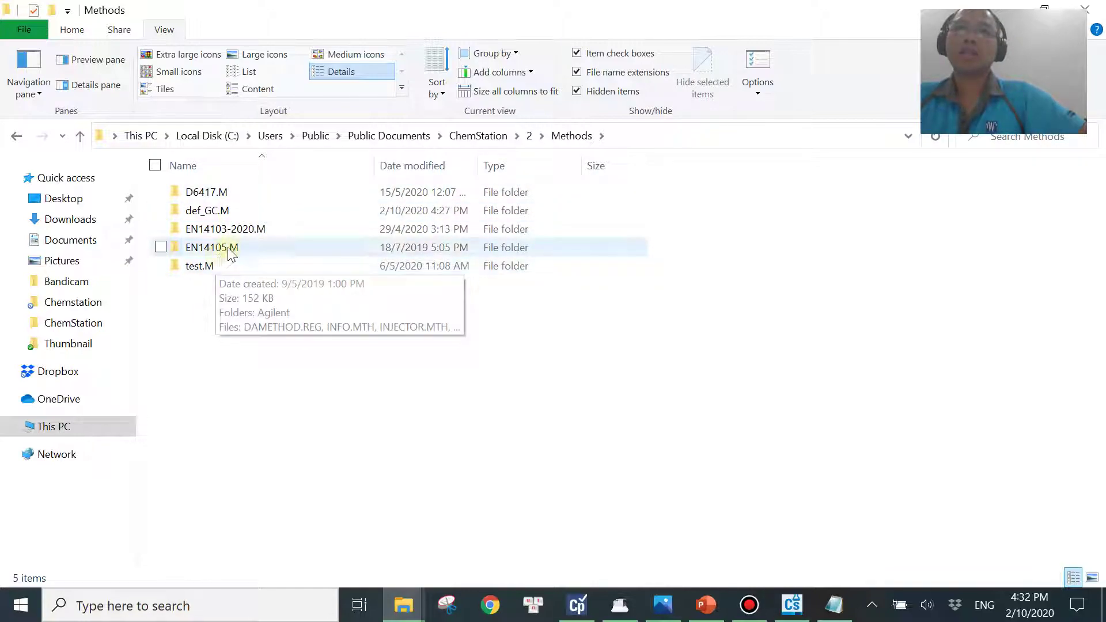
Copy the folder name EN14105.M from instrument 2's Methods folder without renaming the folder
click(245, 249)
click(246, 247)
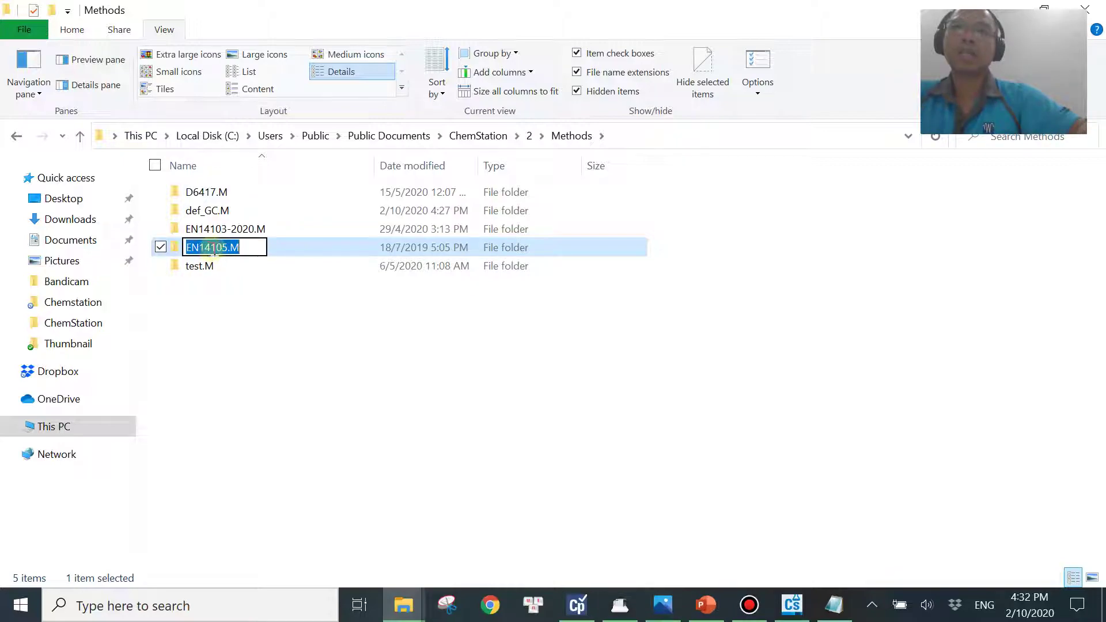
right_click(213, 249)
click(128, 301)
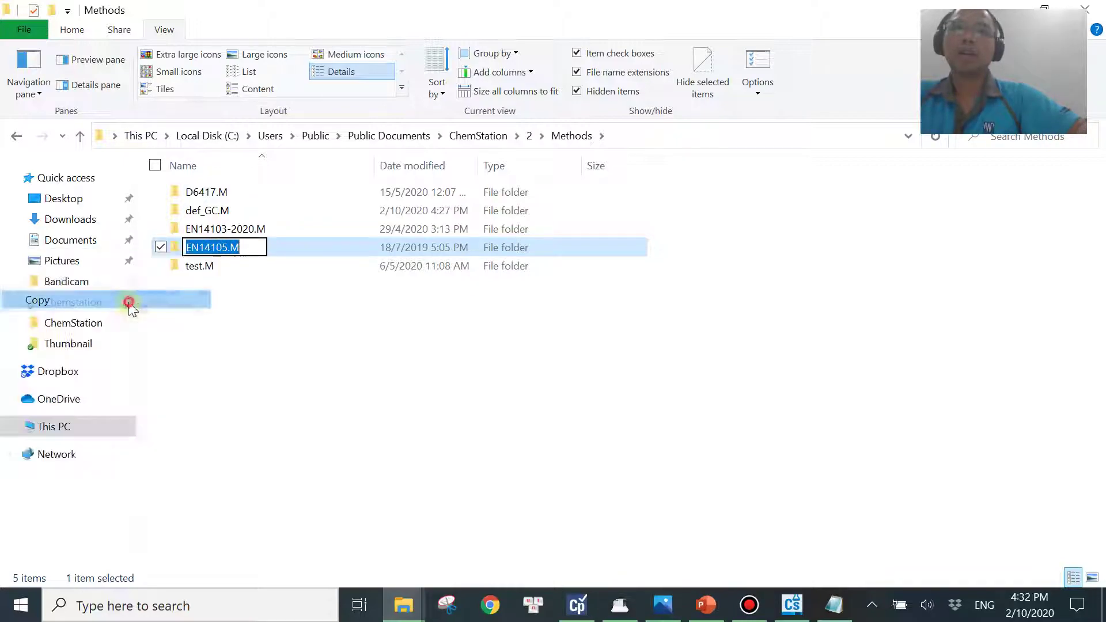
click(256, 345)
Switch to ChemStation.ini in Notepad and replace the _METHFILE$ value in section [PCS,1] with the copied name EN14105.M
click(834, 605)
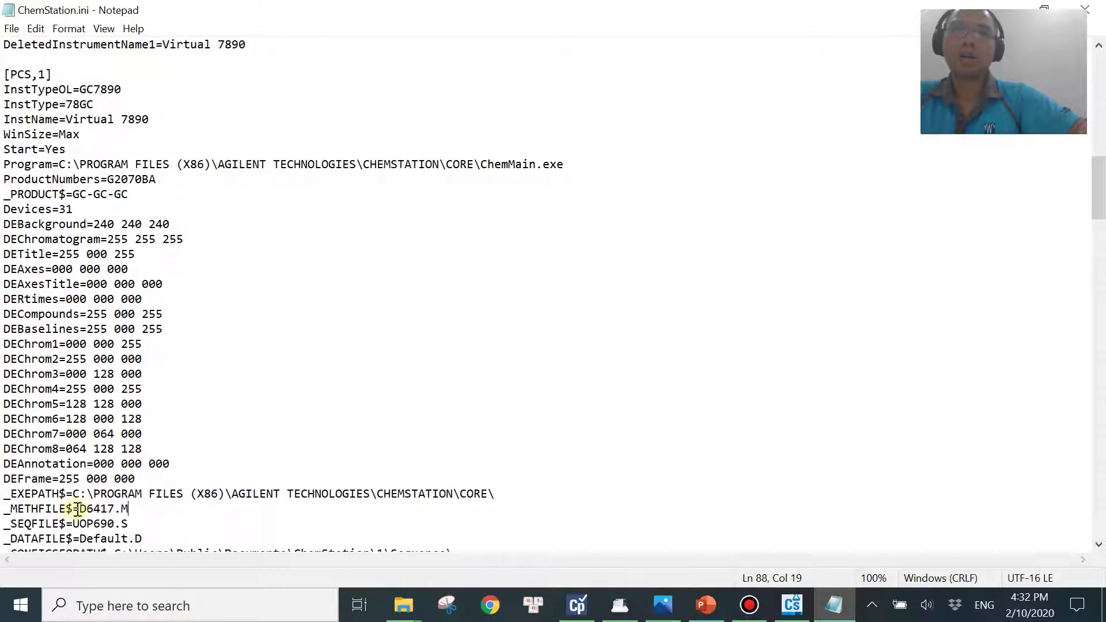
drag(81, 508, 124, 509)
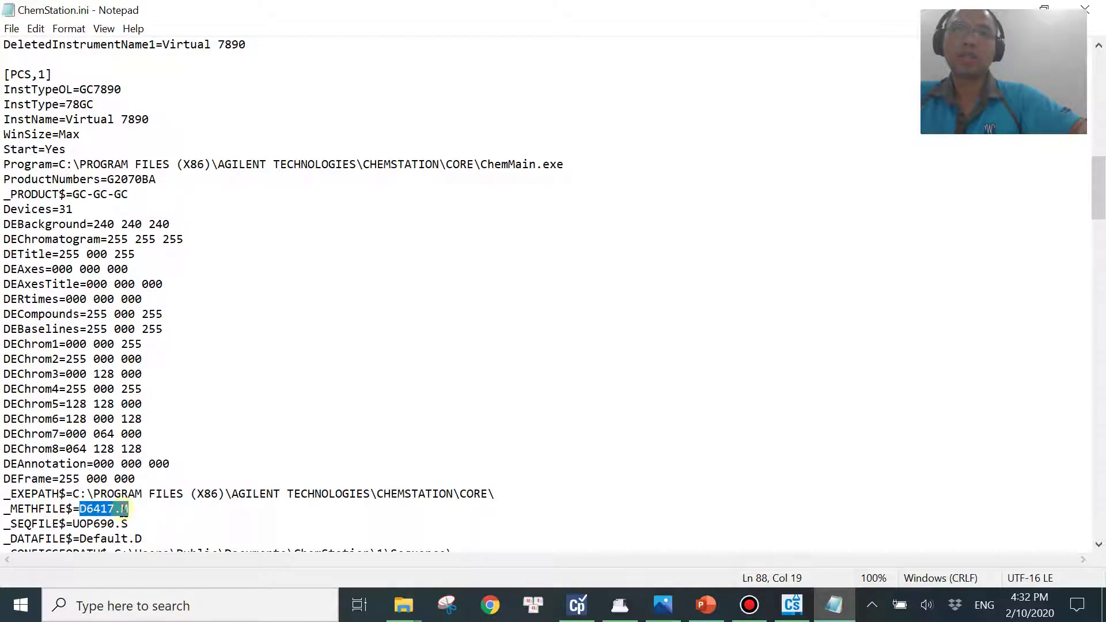
right_click(123, 509)
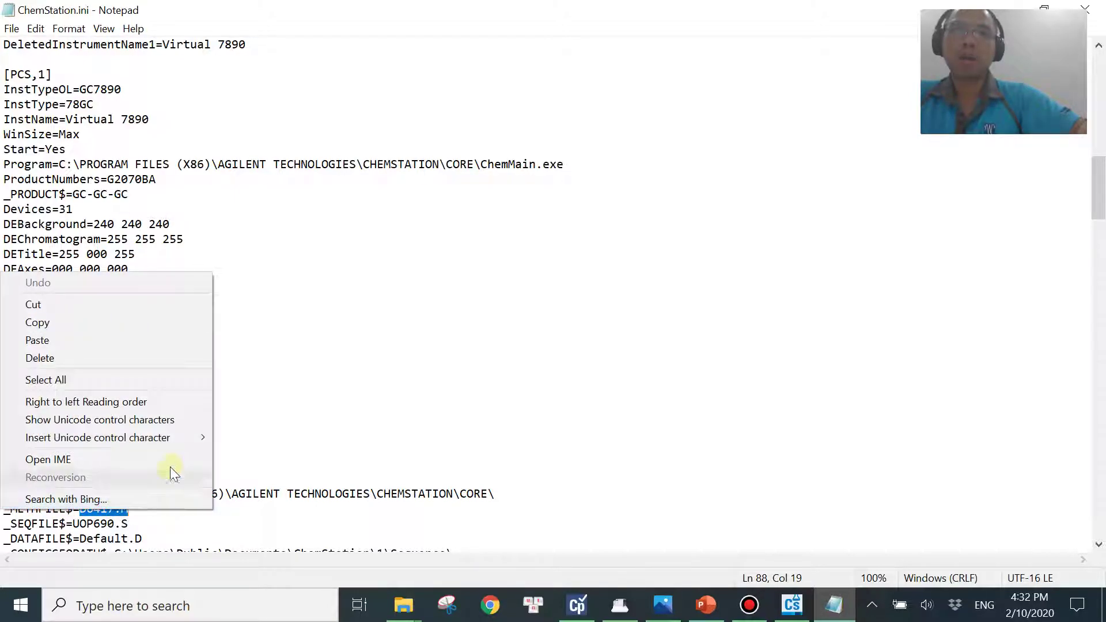
click(122, 341)
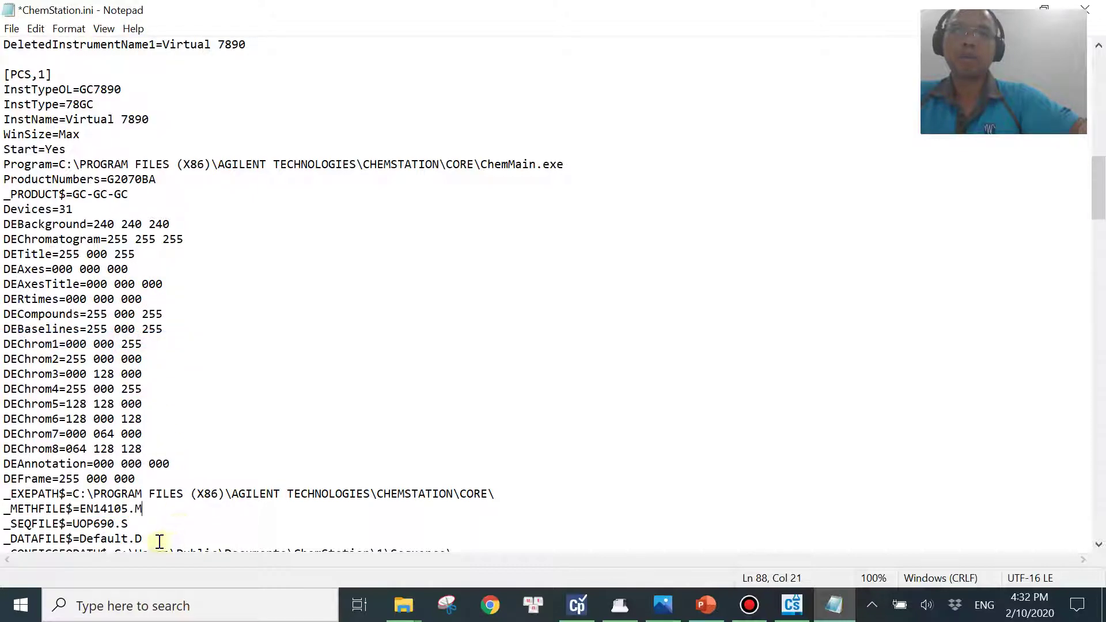
Save the edited ChemStation.ini under its existing name and close the file
click(12, 28)
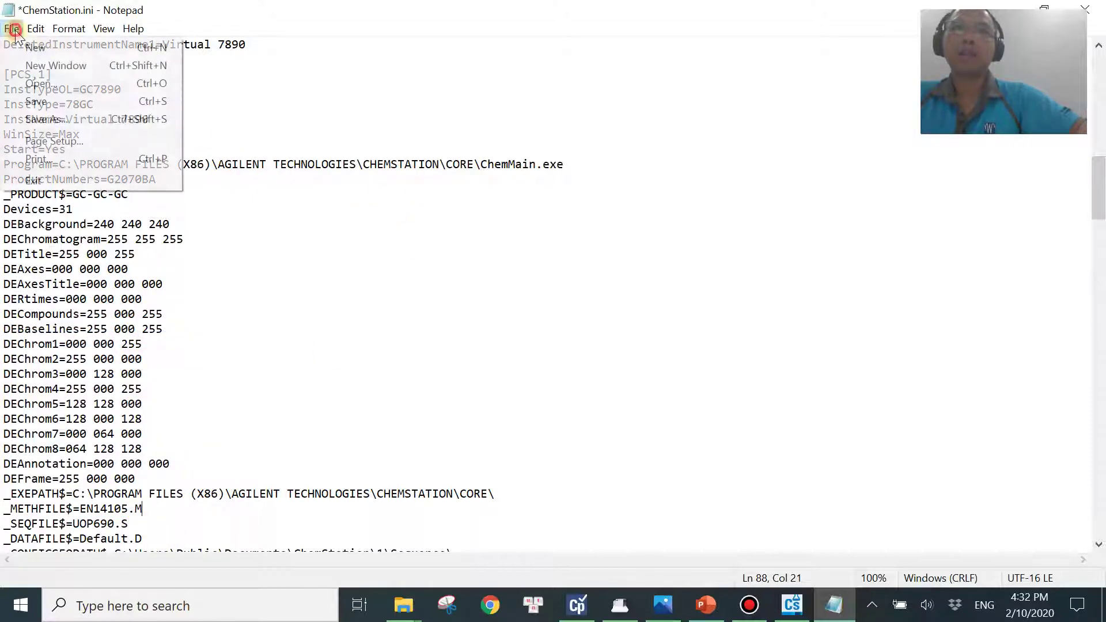
click(39, 99)
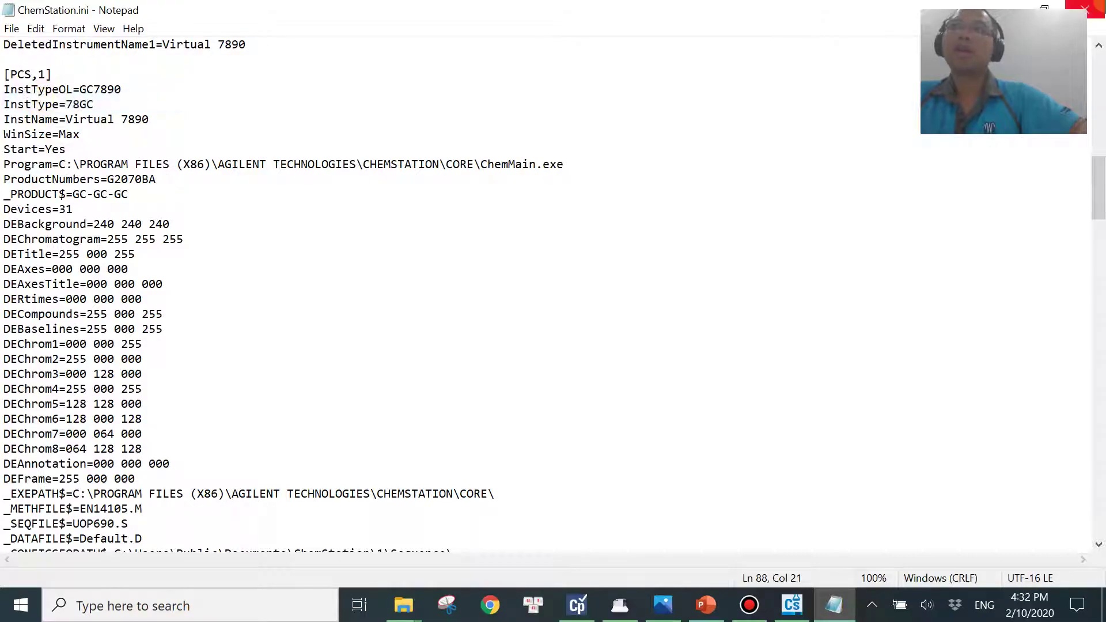
click(1085, 8)
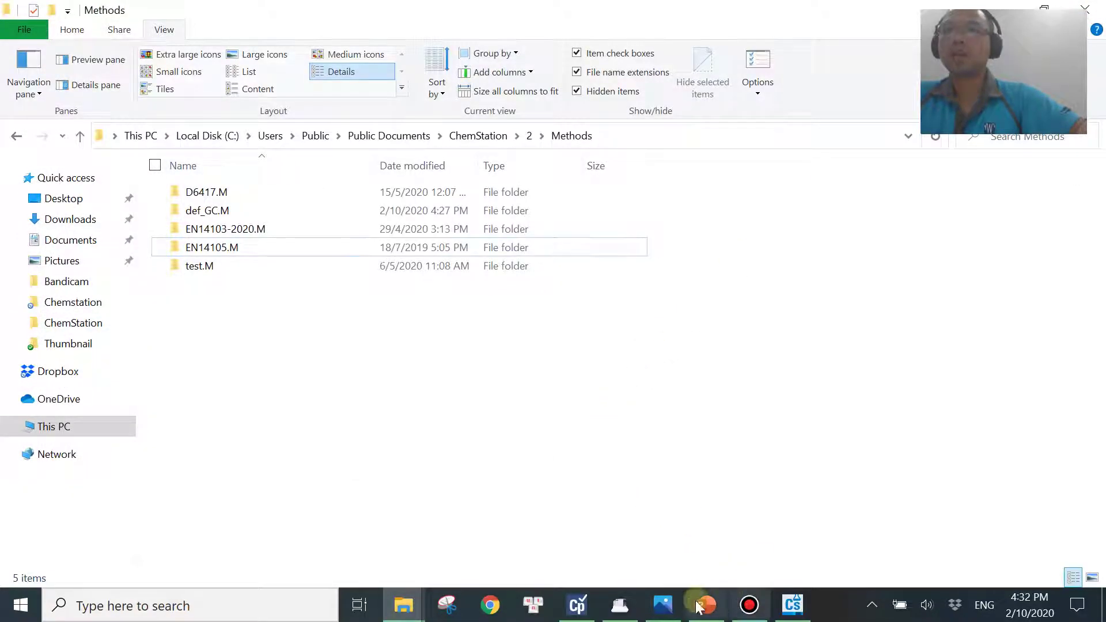
Switch to the 7890 online session in ChemStation and examine the loaded method and instrument status in Method and Run Control
click(793, 604)
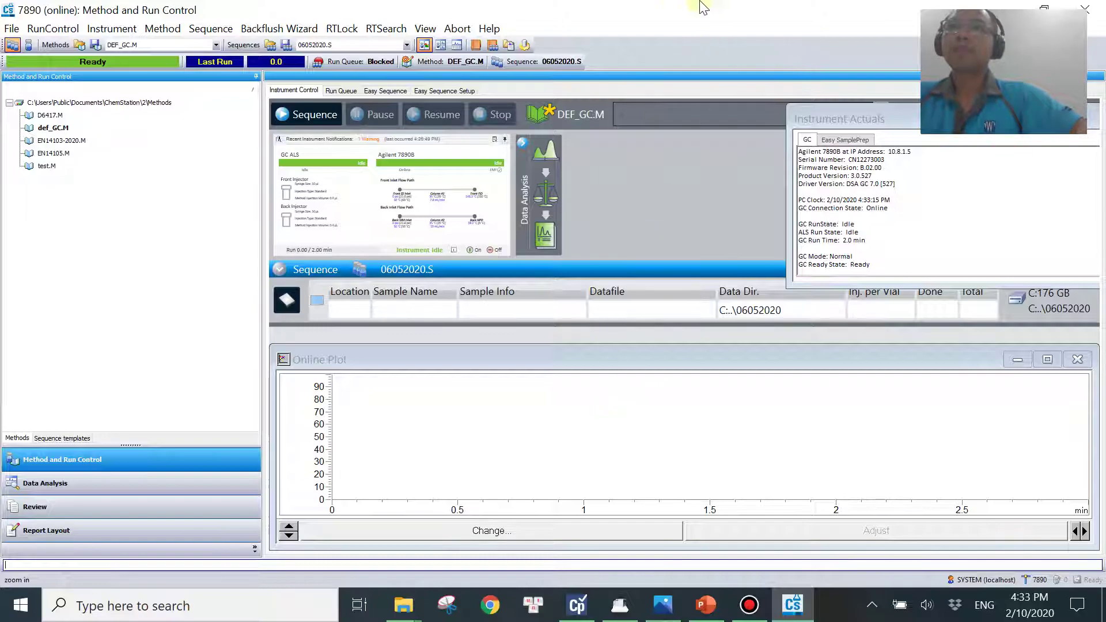
mouse_move(649, 57)
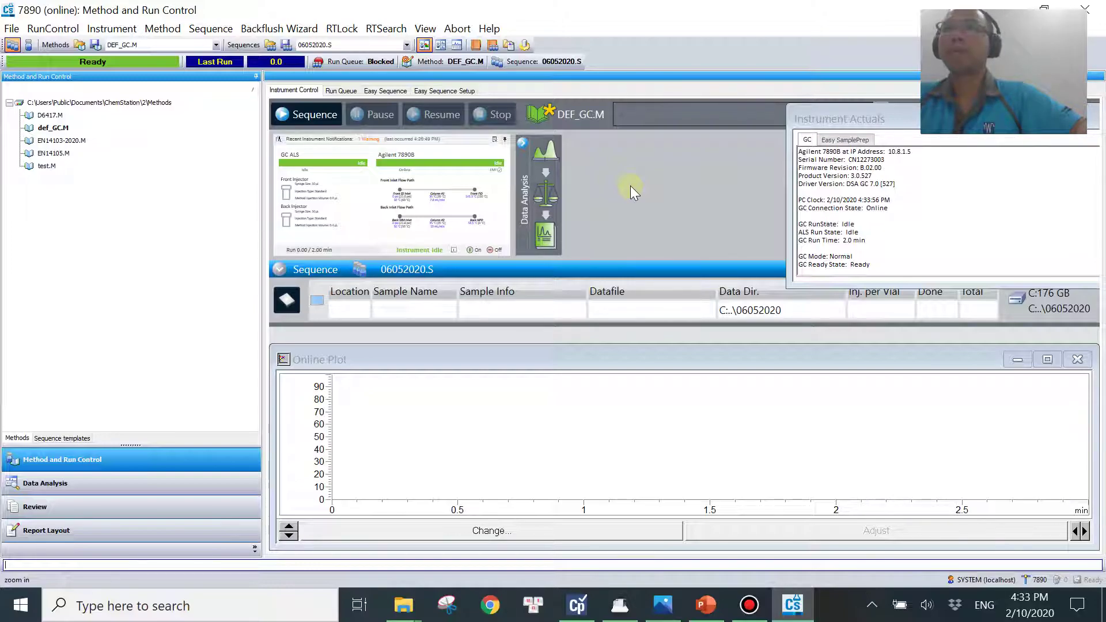
click(748, 605)
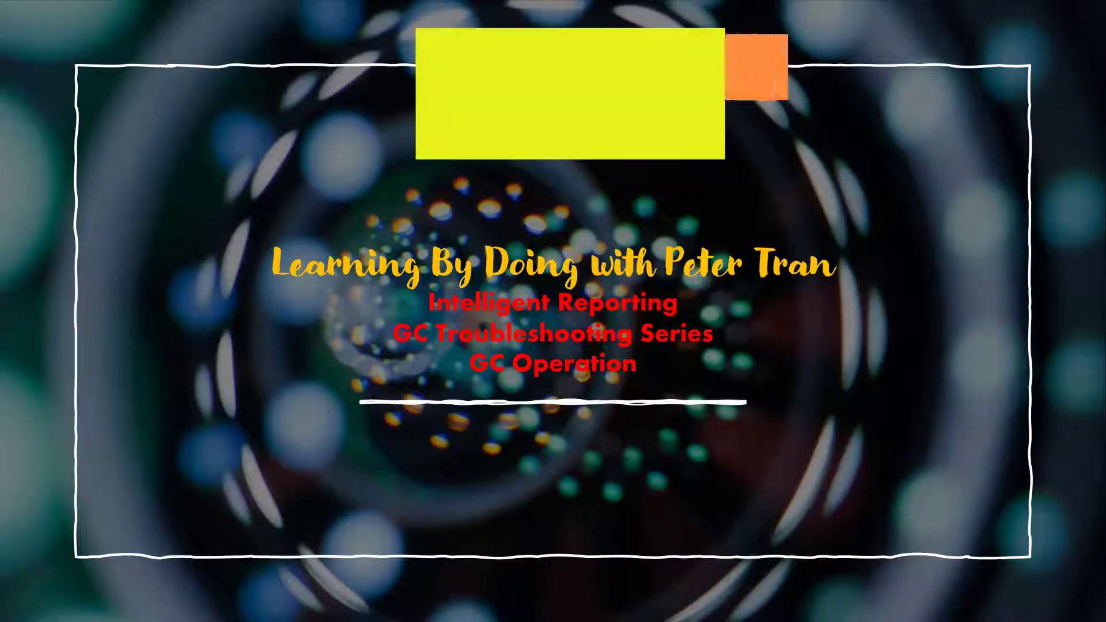